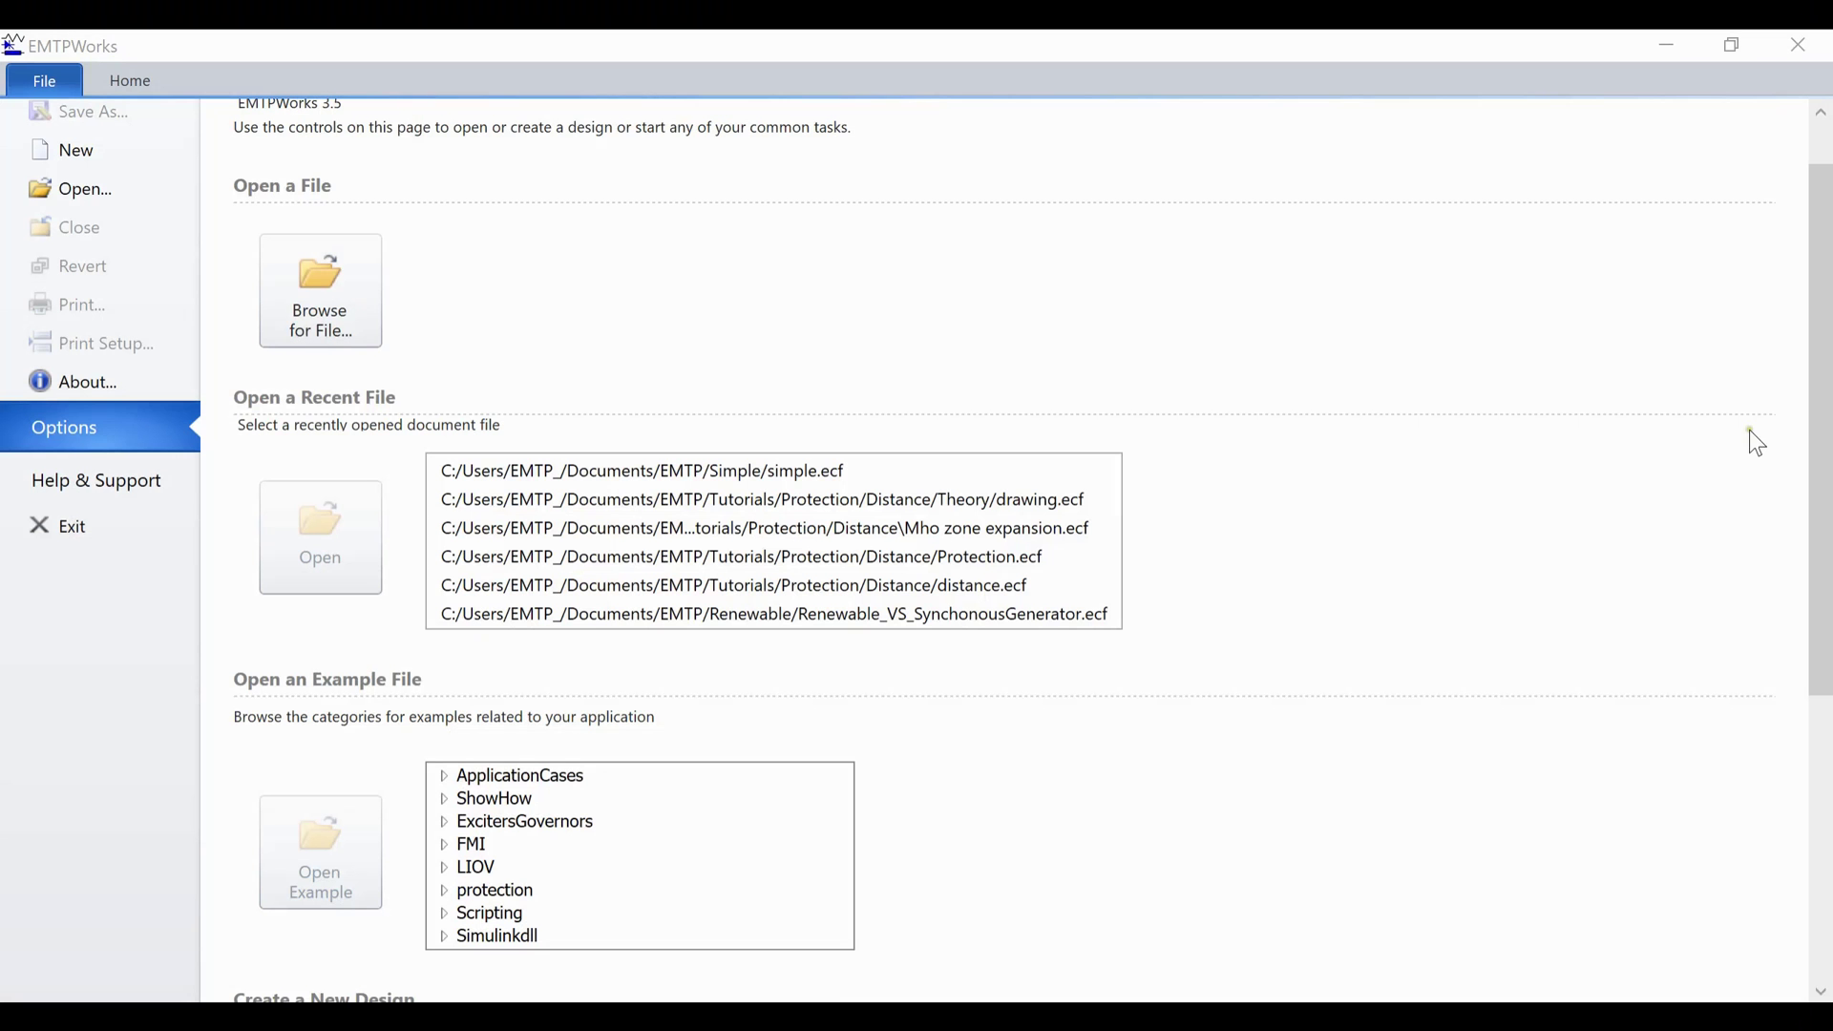
Open the ApplicationCases > Simple > simple.ecf example and copy it into Documents.
{"action": "left_click", "coordinate": [447, 776]}
{"action": "scroll", "coordinate": [449, 779], "scroll_direction": "down", "scroll_amount": 6}
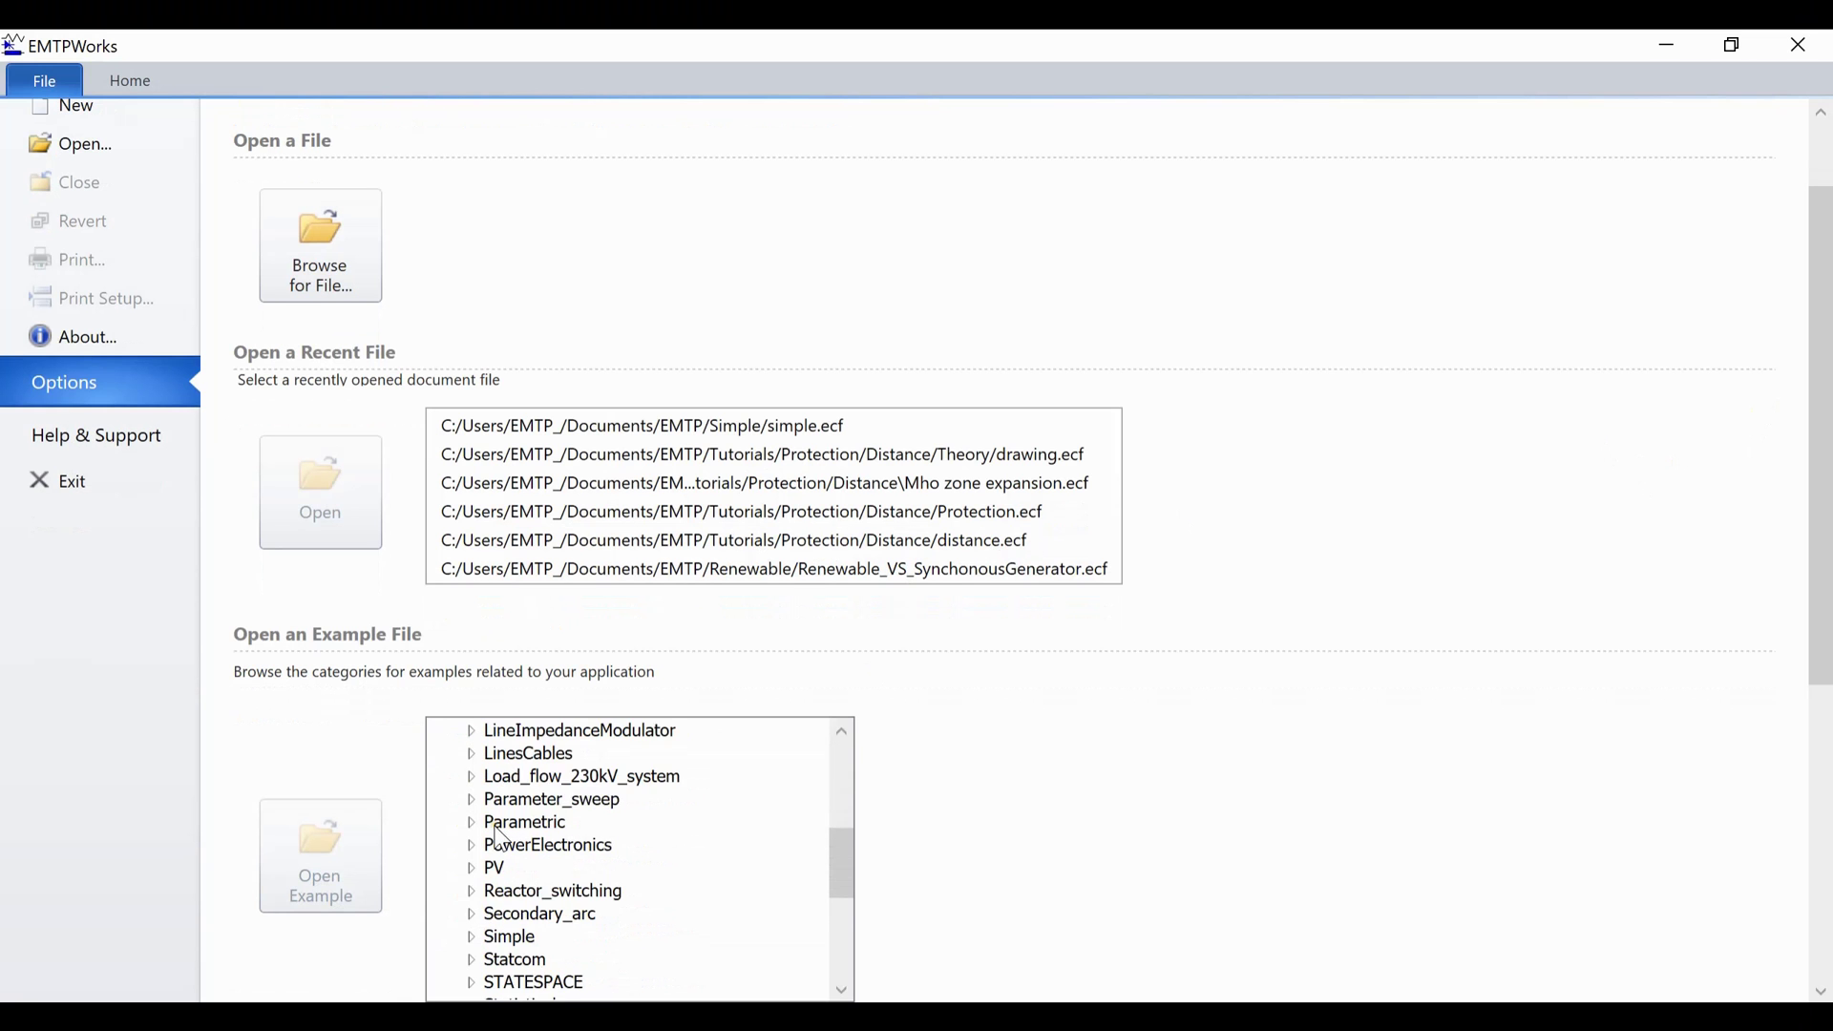
{"action": "left_click", "coordinate": [471, 871]}
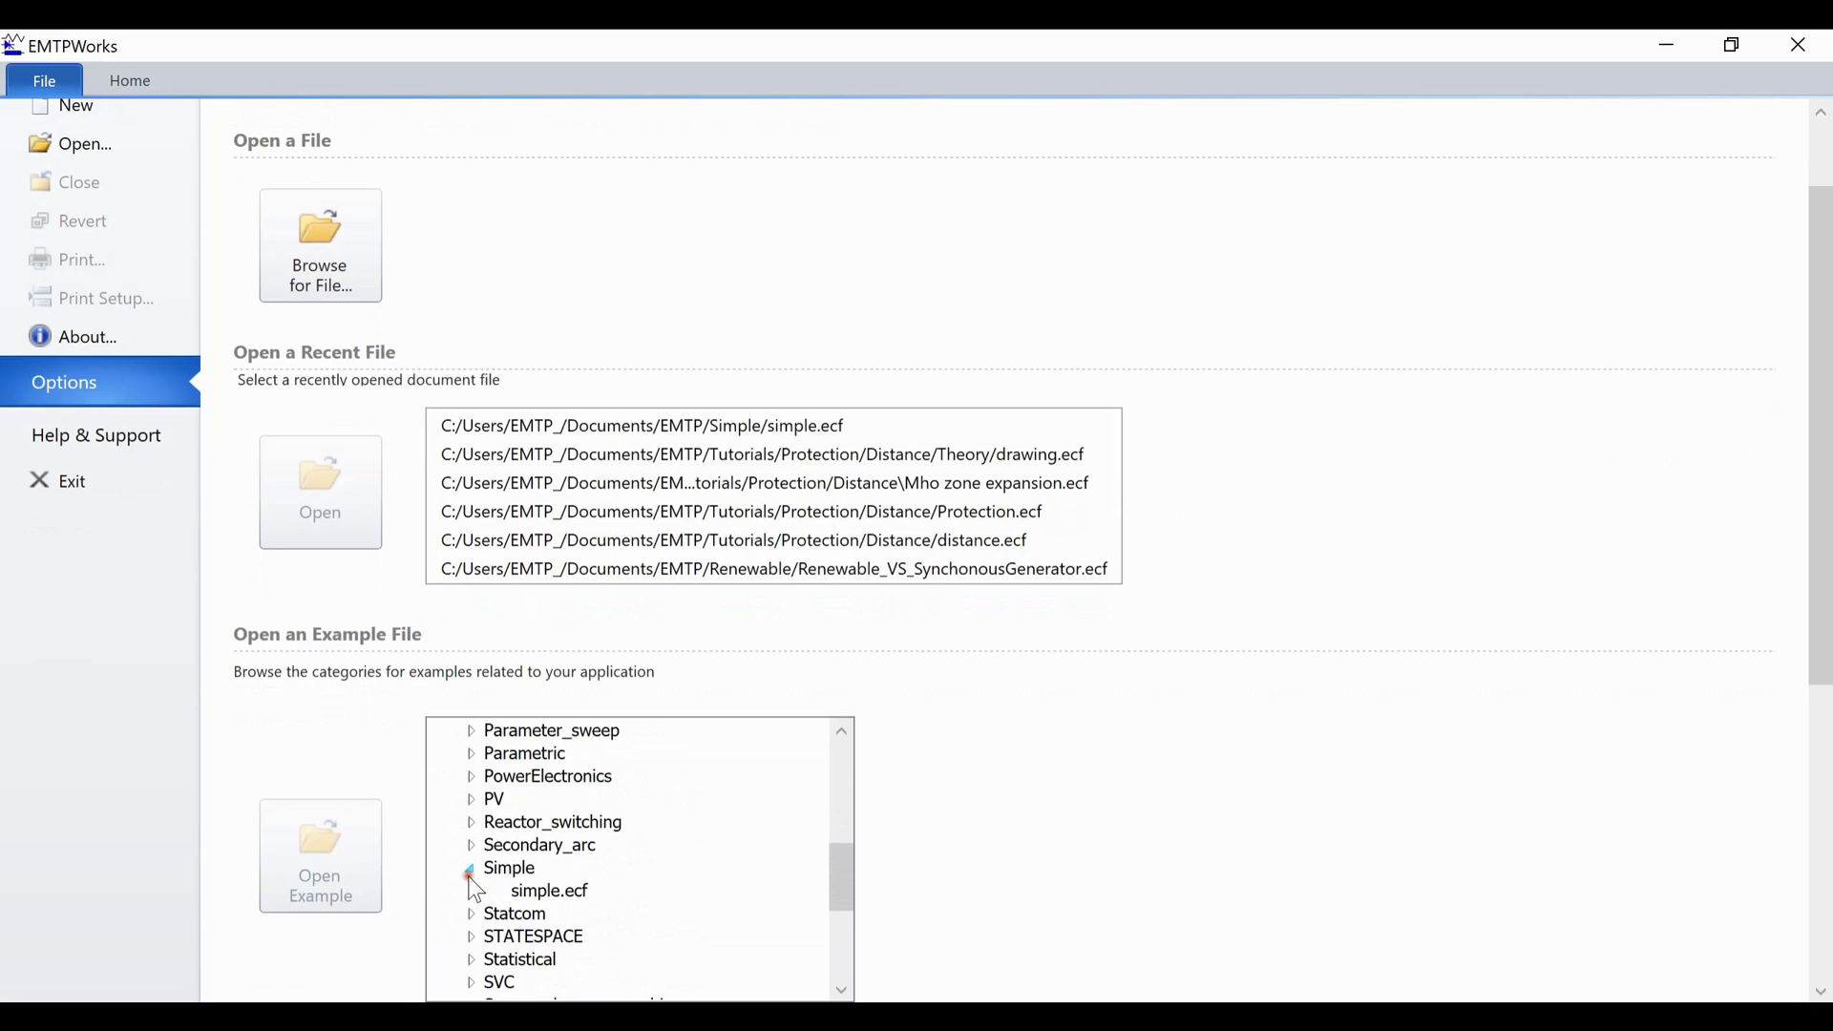
{"action": "double_click", "coordinate": [563, 894]}
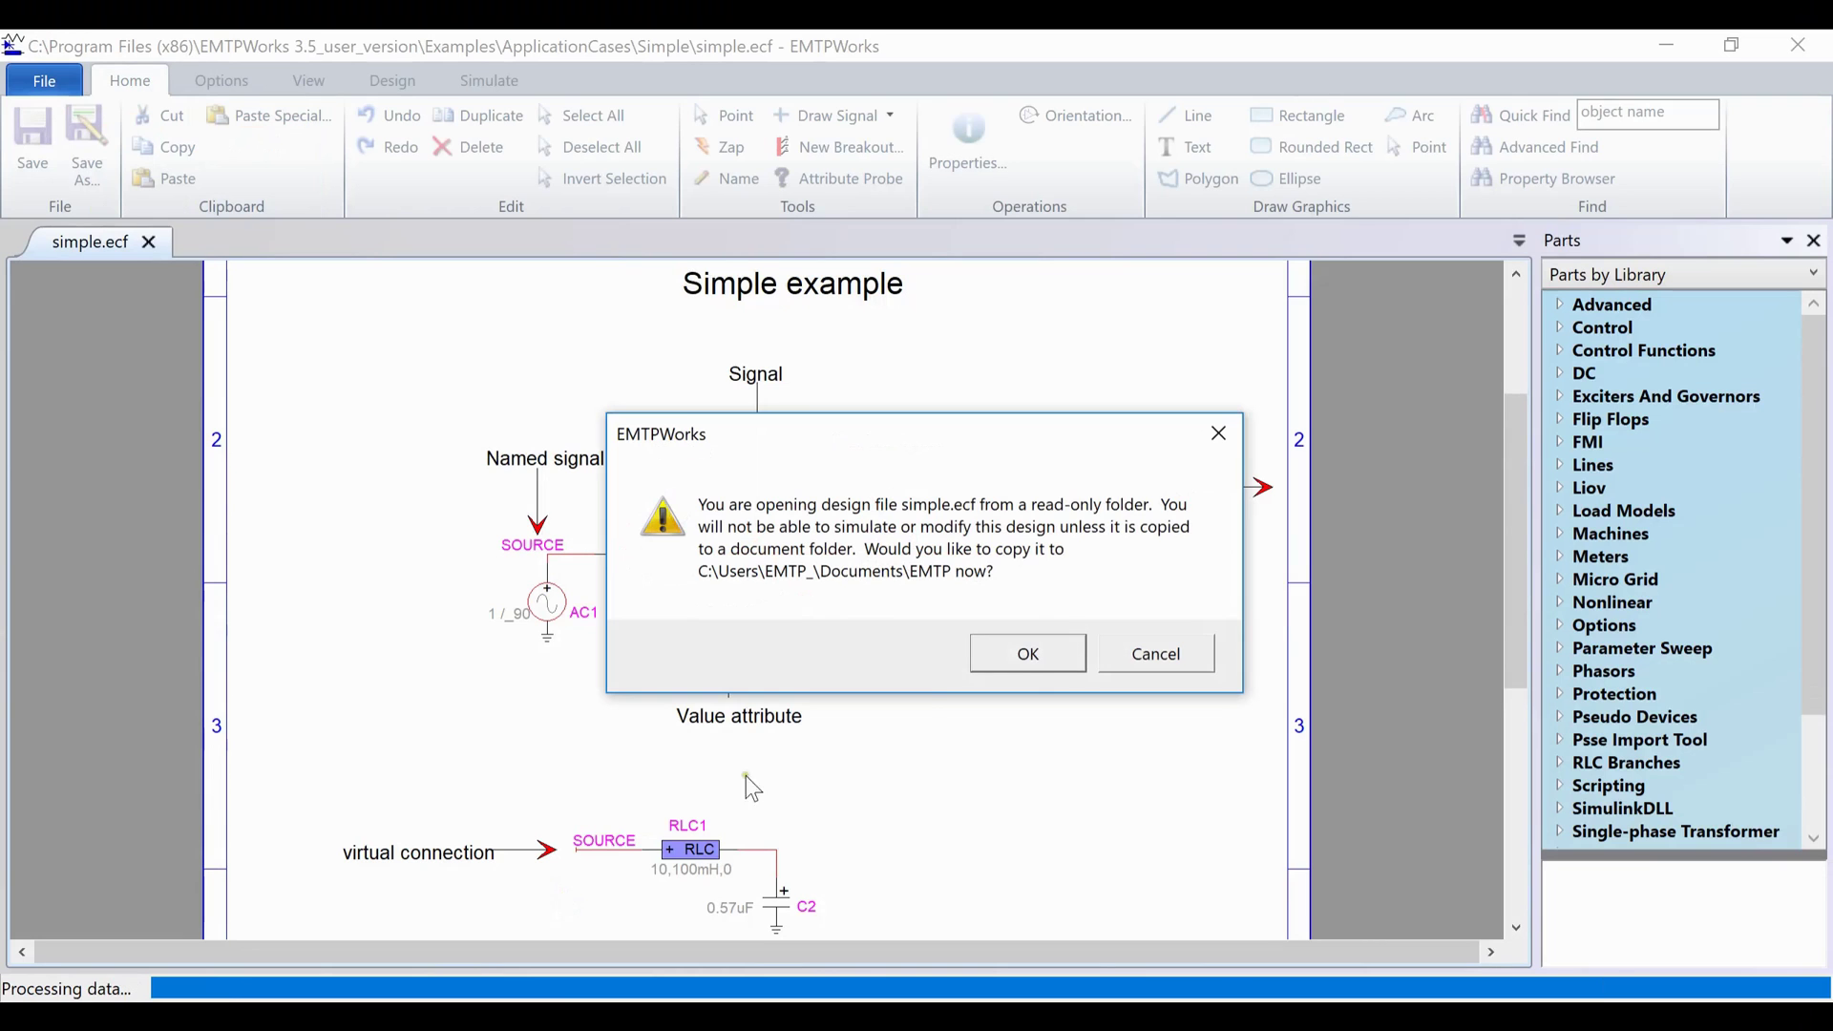
{"action": "left_click", "coordinate": [1030, 664]}
Replace the earlier copy, then save the design as simple.ecf over the existing file.
{"action": "left_click", "coordinate": [1026, 634]}
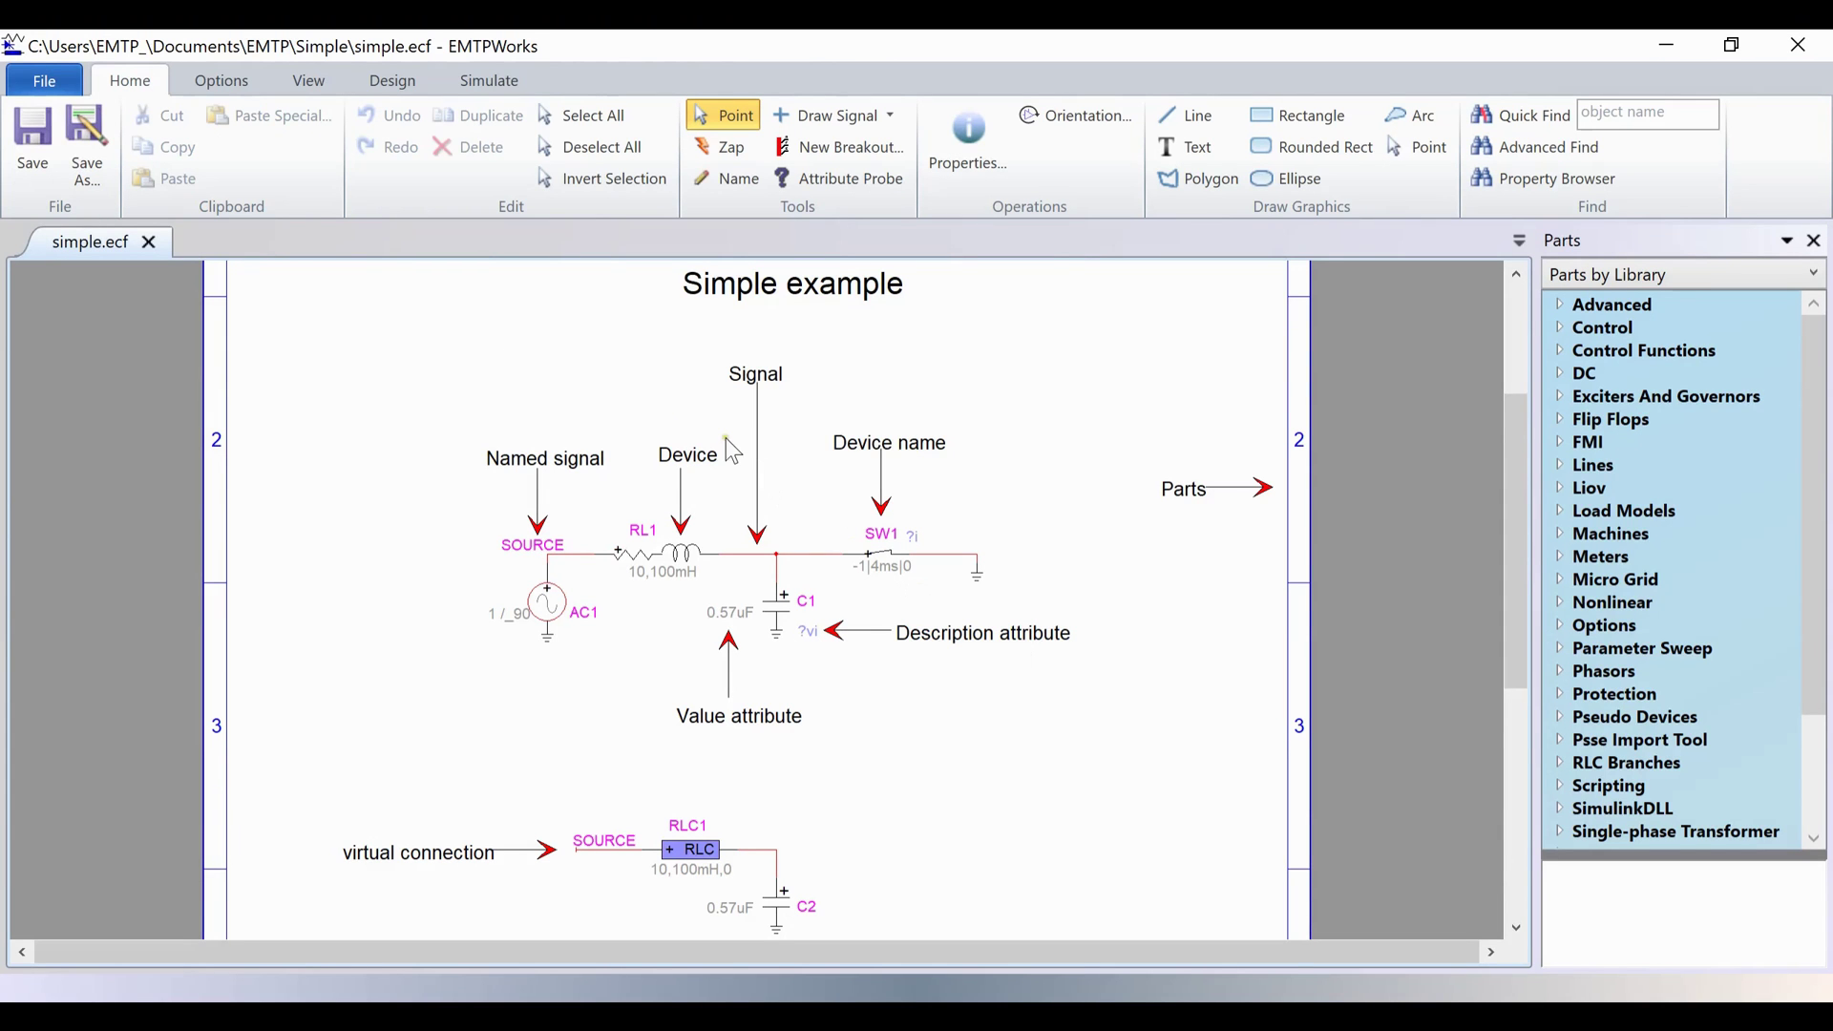
{"action": "left_click", "coordinate": [104, 129]}
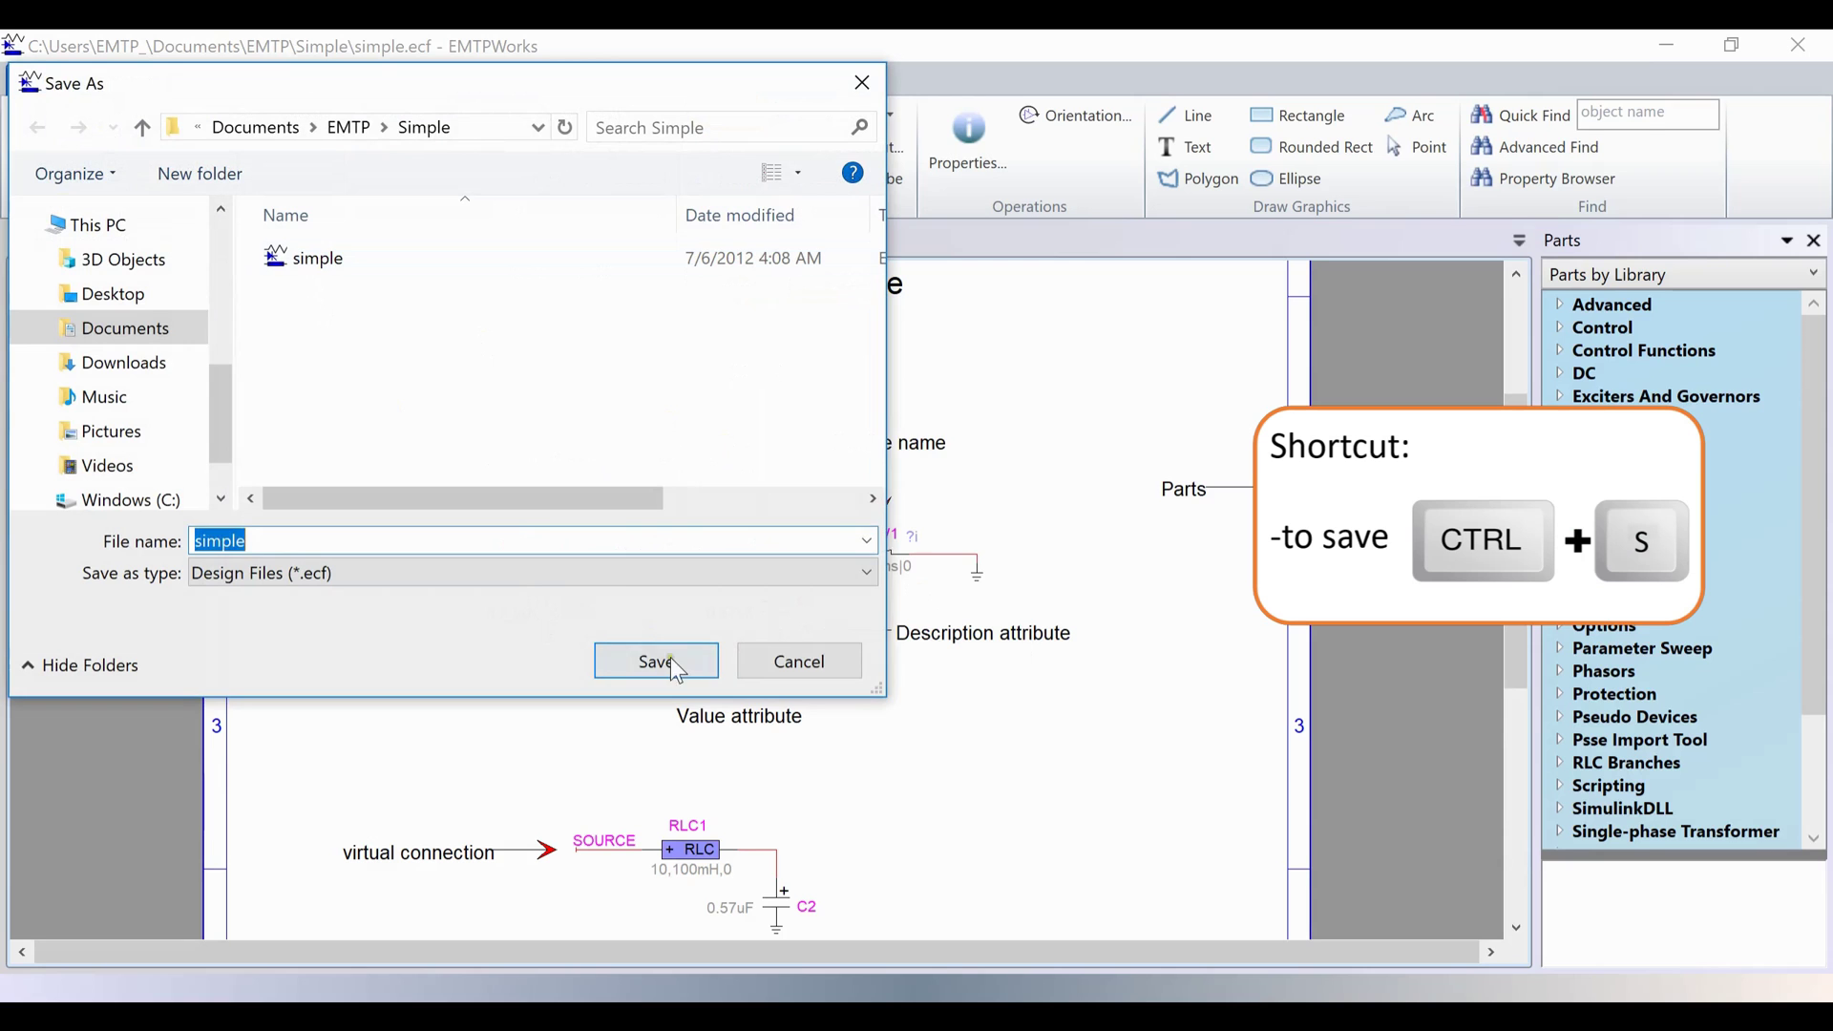
{"action": "left_click", "coordinate": [673, 664]}
{"action": "left_click", "coordinate": [1003, 544]}
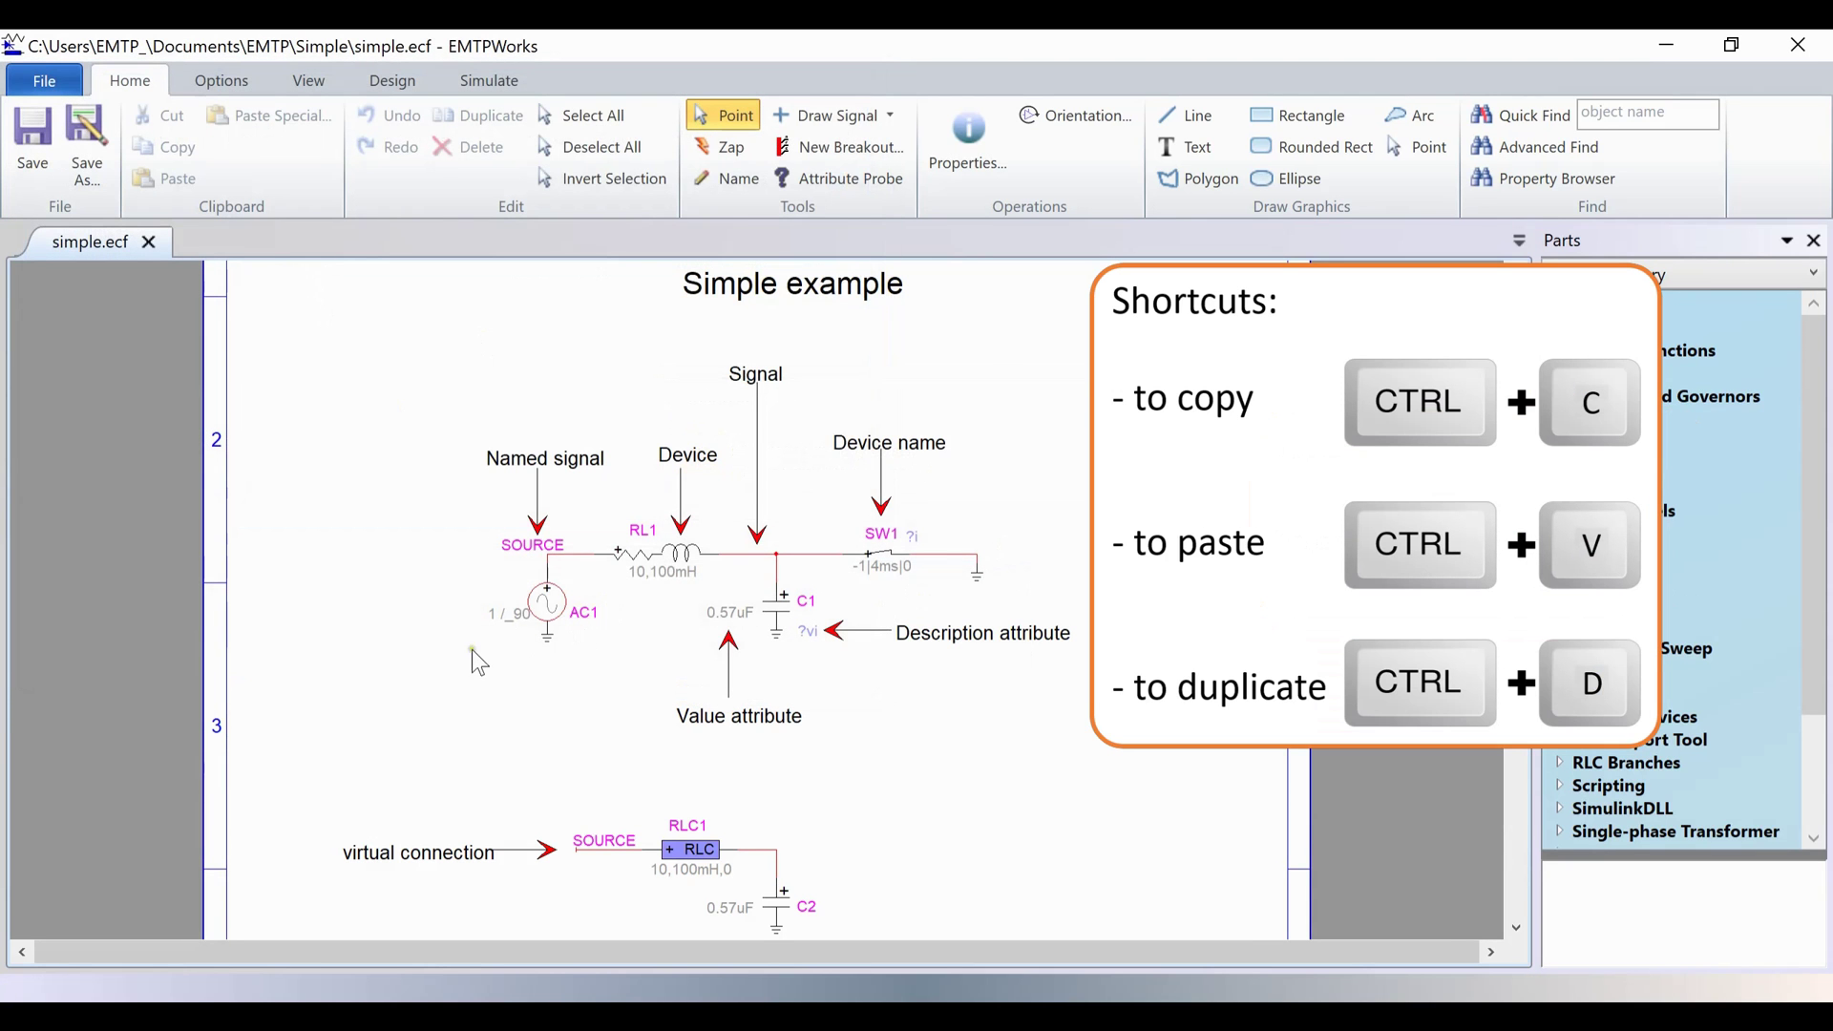
Copy the SOURCE, AC1 and RL1 branch and paste it near the sheet's top-left.
{"action": "left_click_drag", "start_coordinate": [472, 649], "coordinate": [632, 563]}
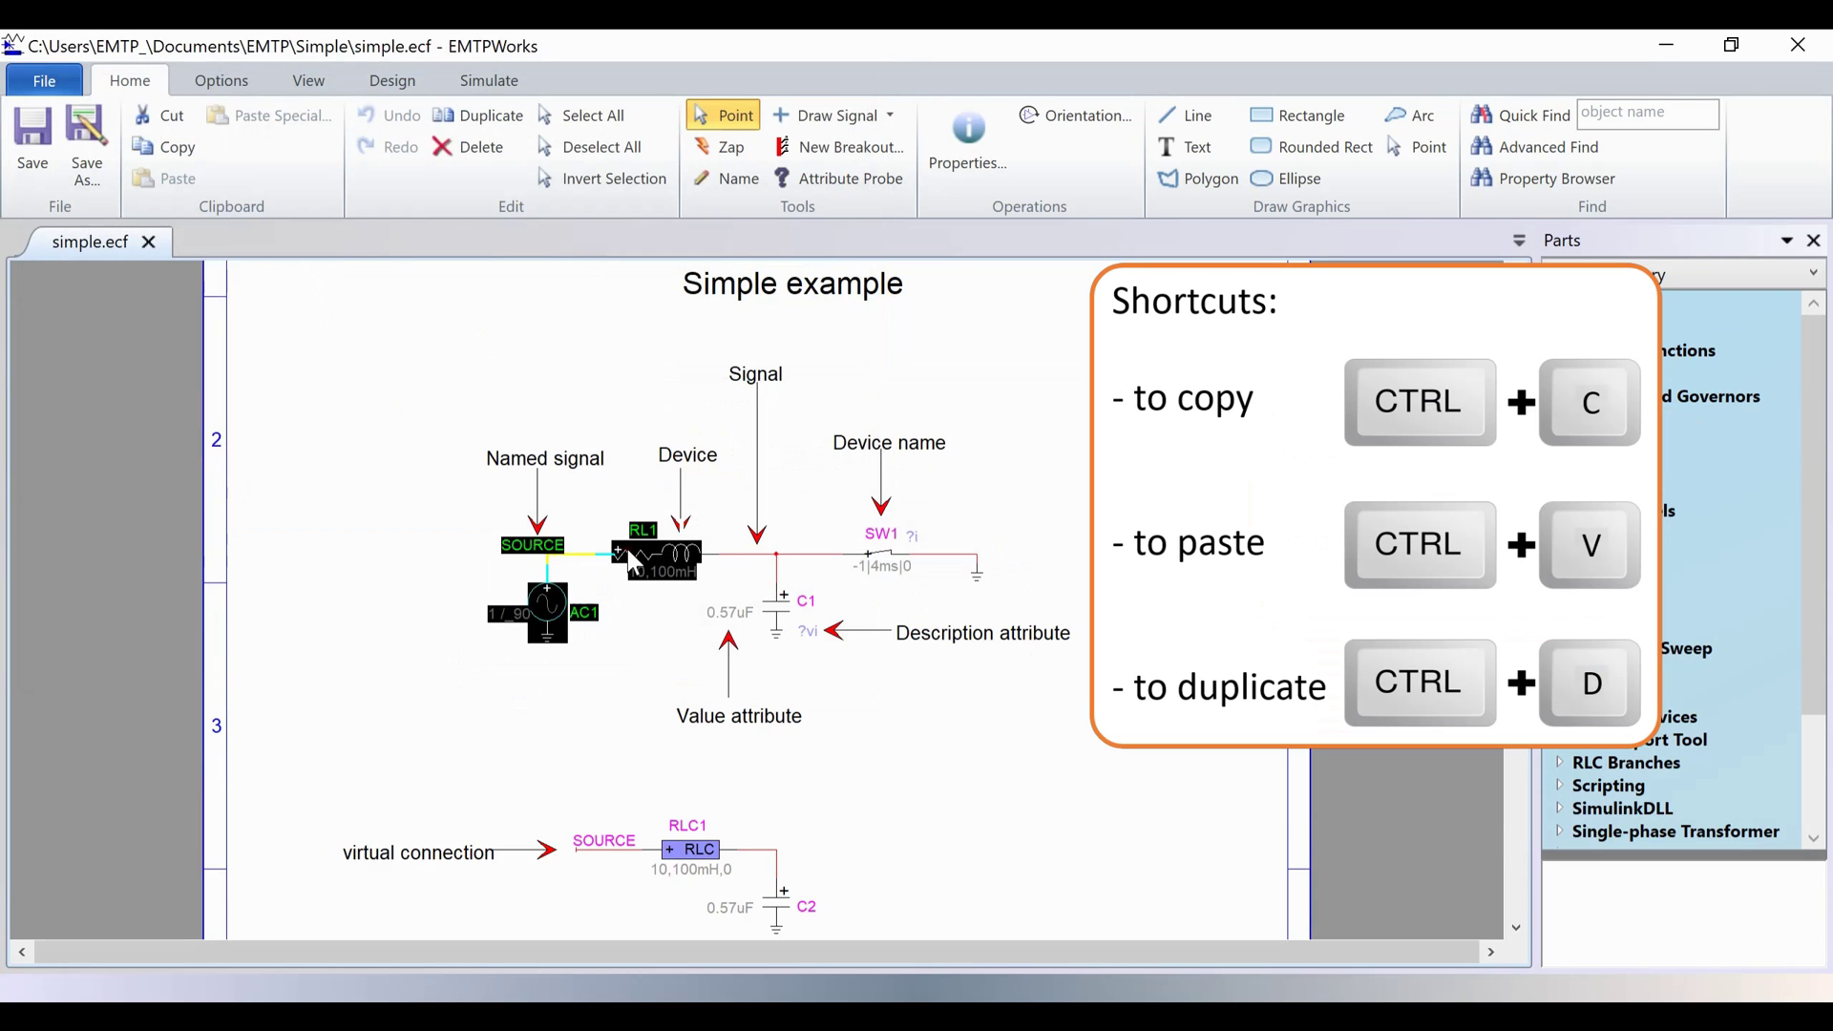
{"action": "key", "text": "ctrl+c"}
{"action": "left_click", "coordinate": [163, 179]}
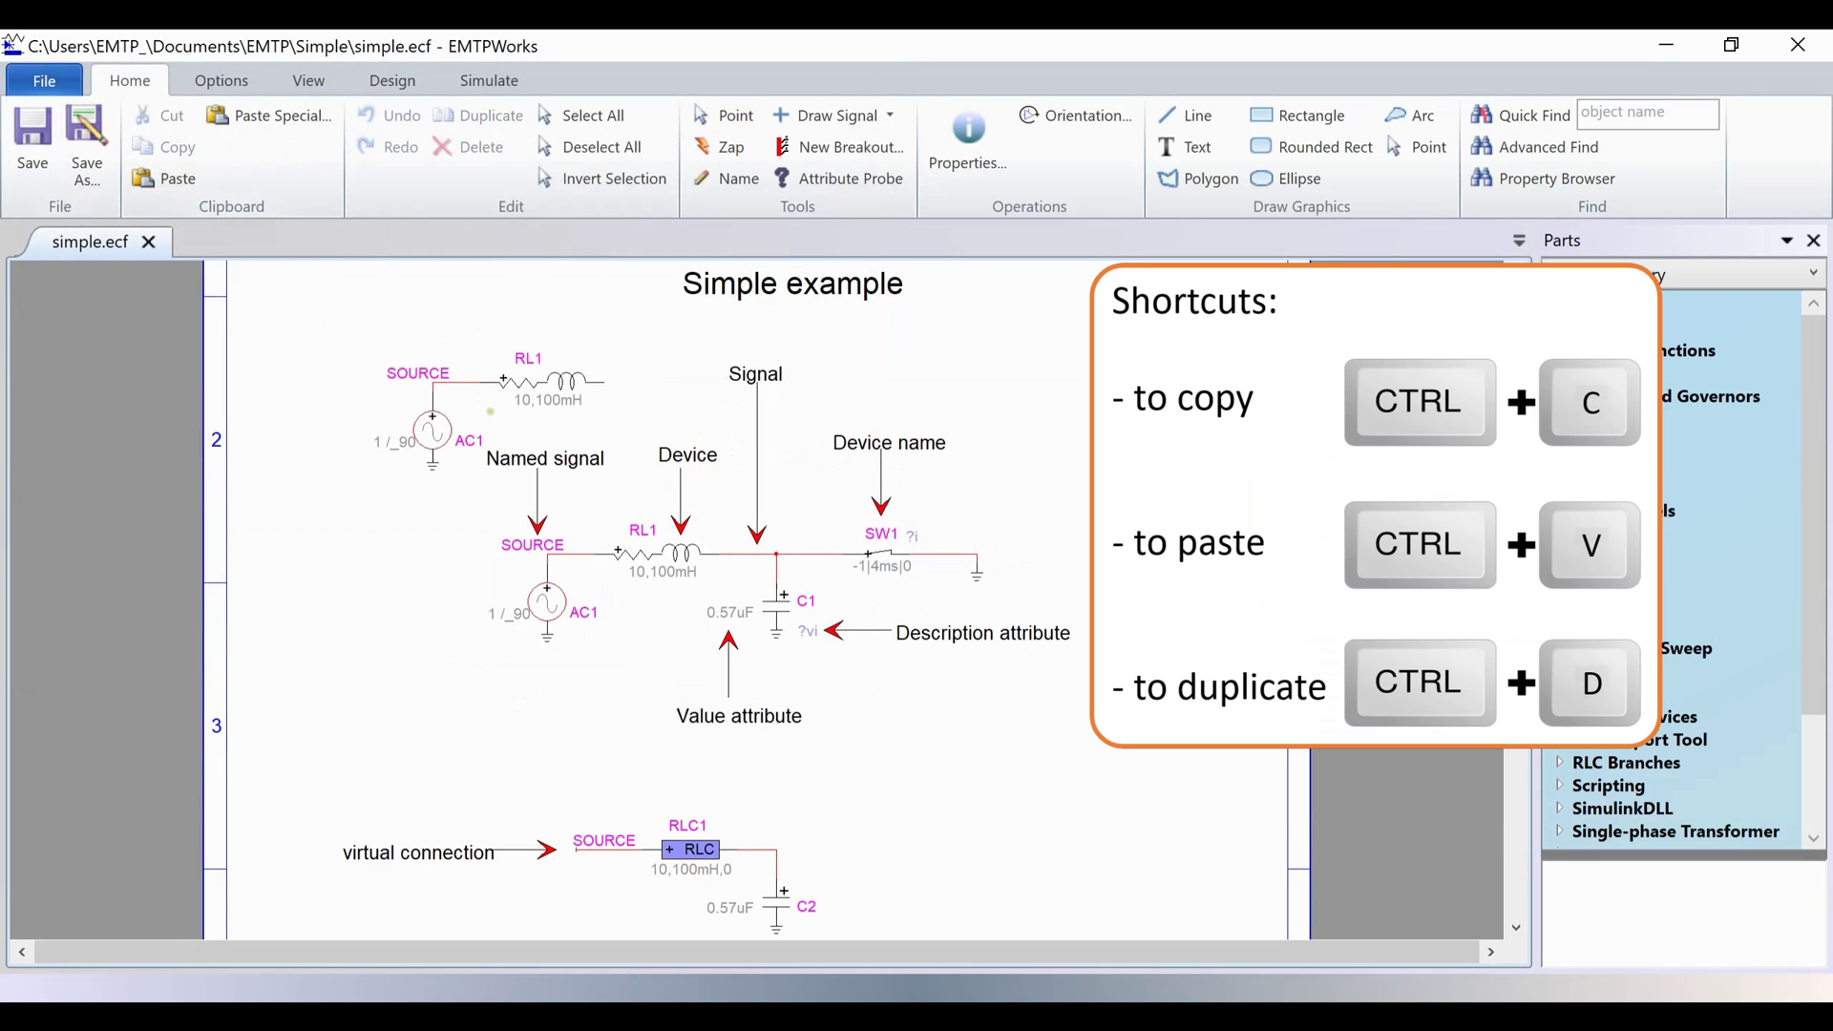
{"action": "left_click_drag", "start_coordinate": [489, 412], "coordinate": [428, 370]}
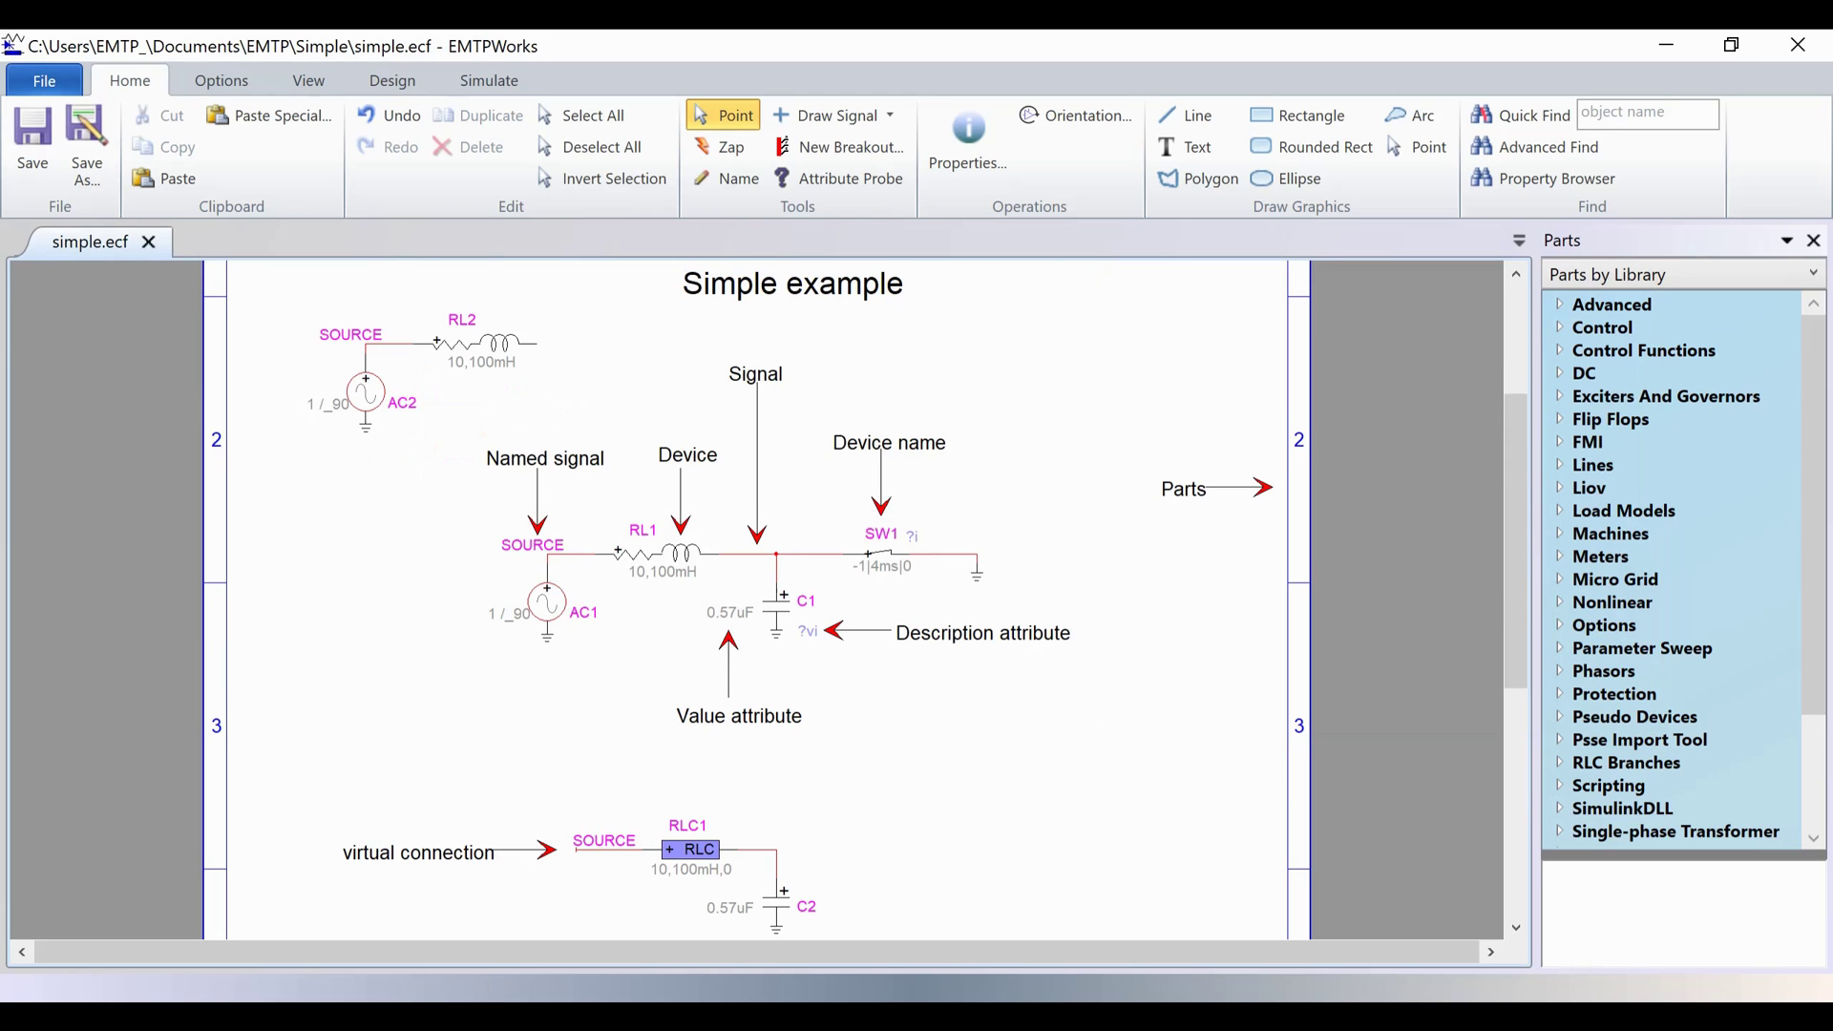
Undo, redo and undo the paste, then select all and deselect all objects.
{"action": "left_click", "coordinate": [372, 111]}
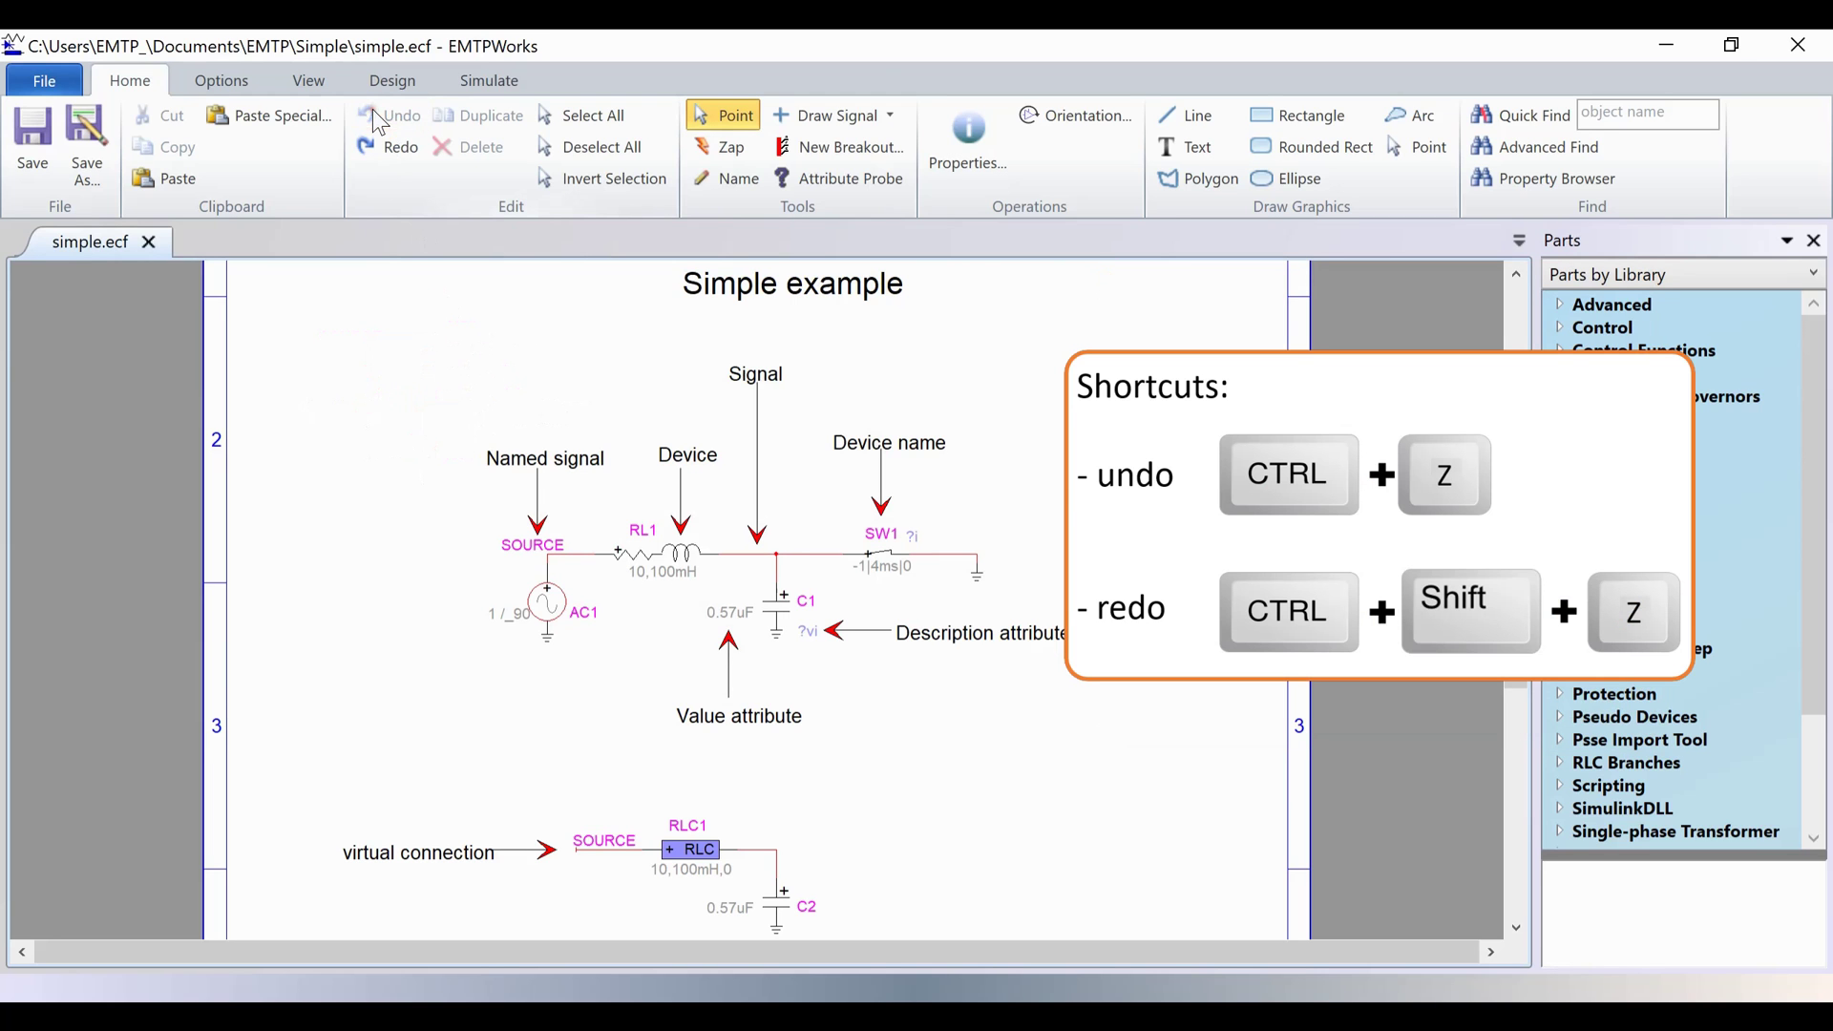
{"action": "left_click", "coordinate": [380, 149]}
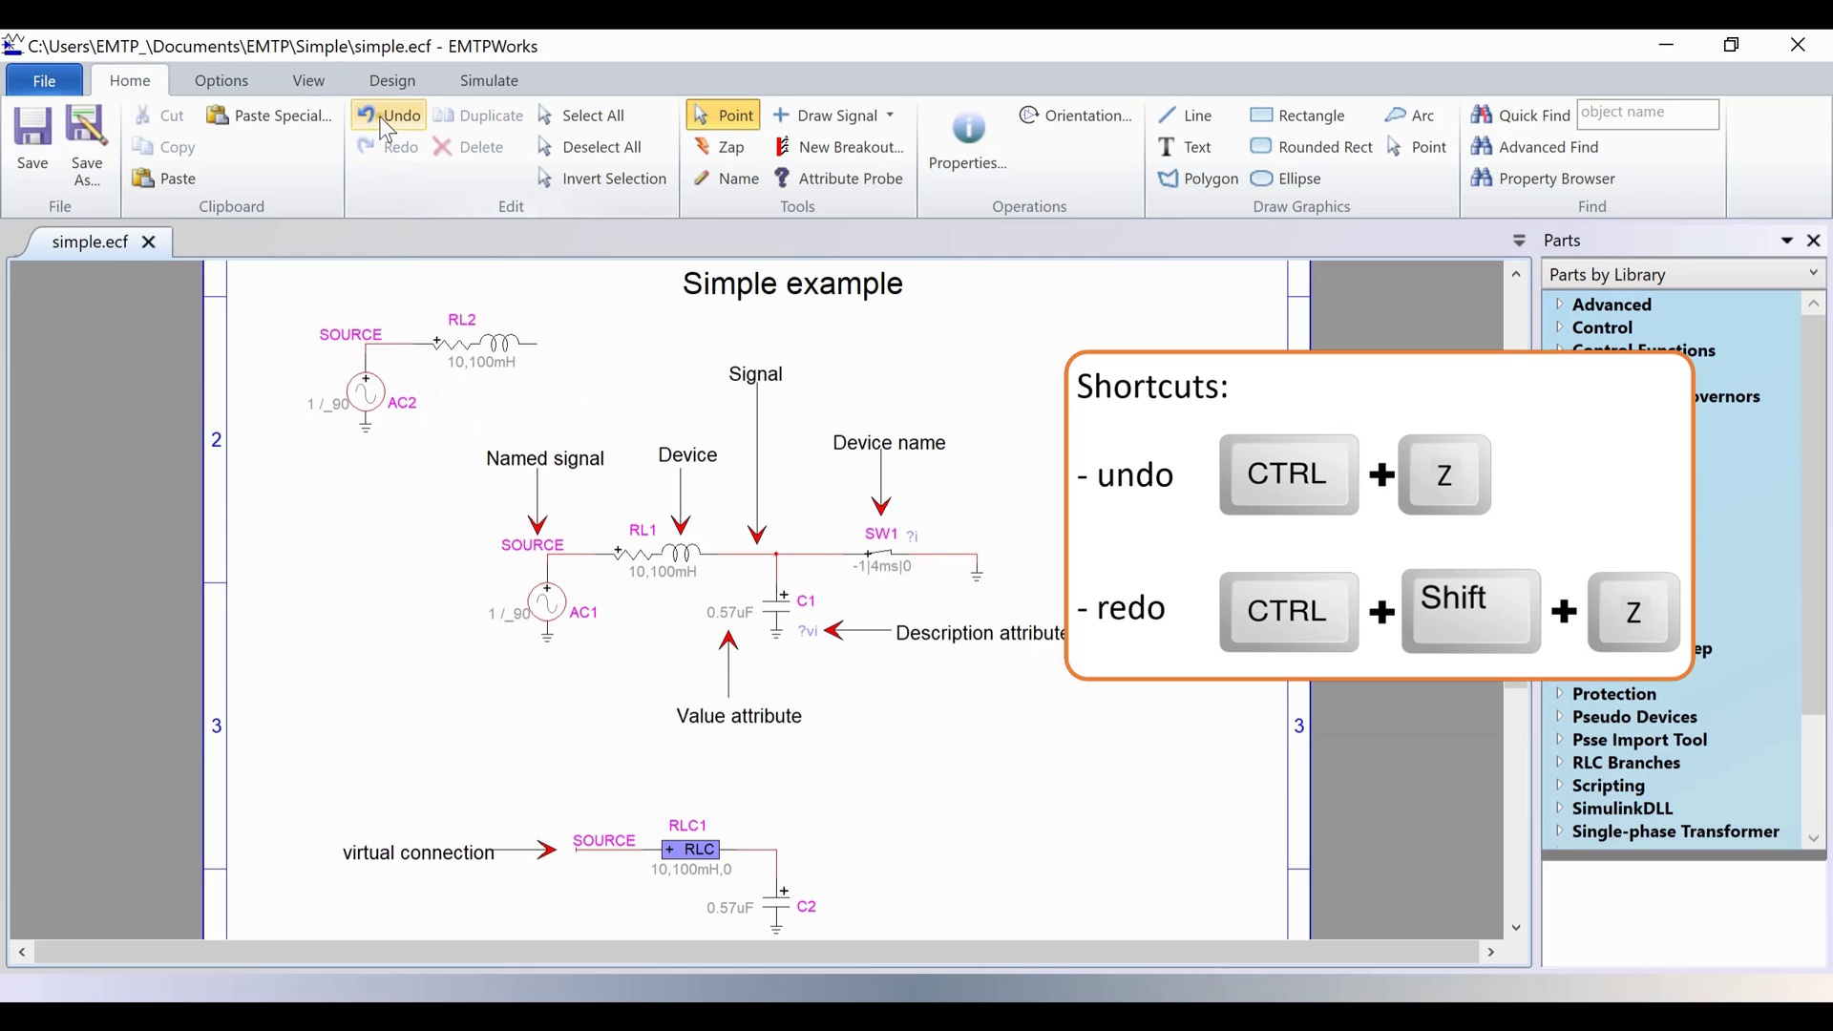
{"action": "left_click", "coordinate": [384, 116]}
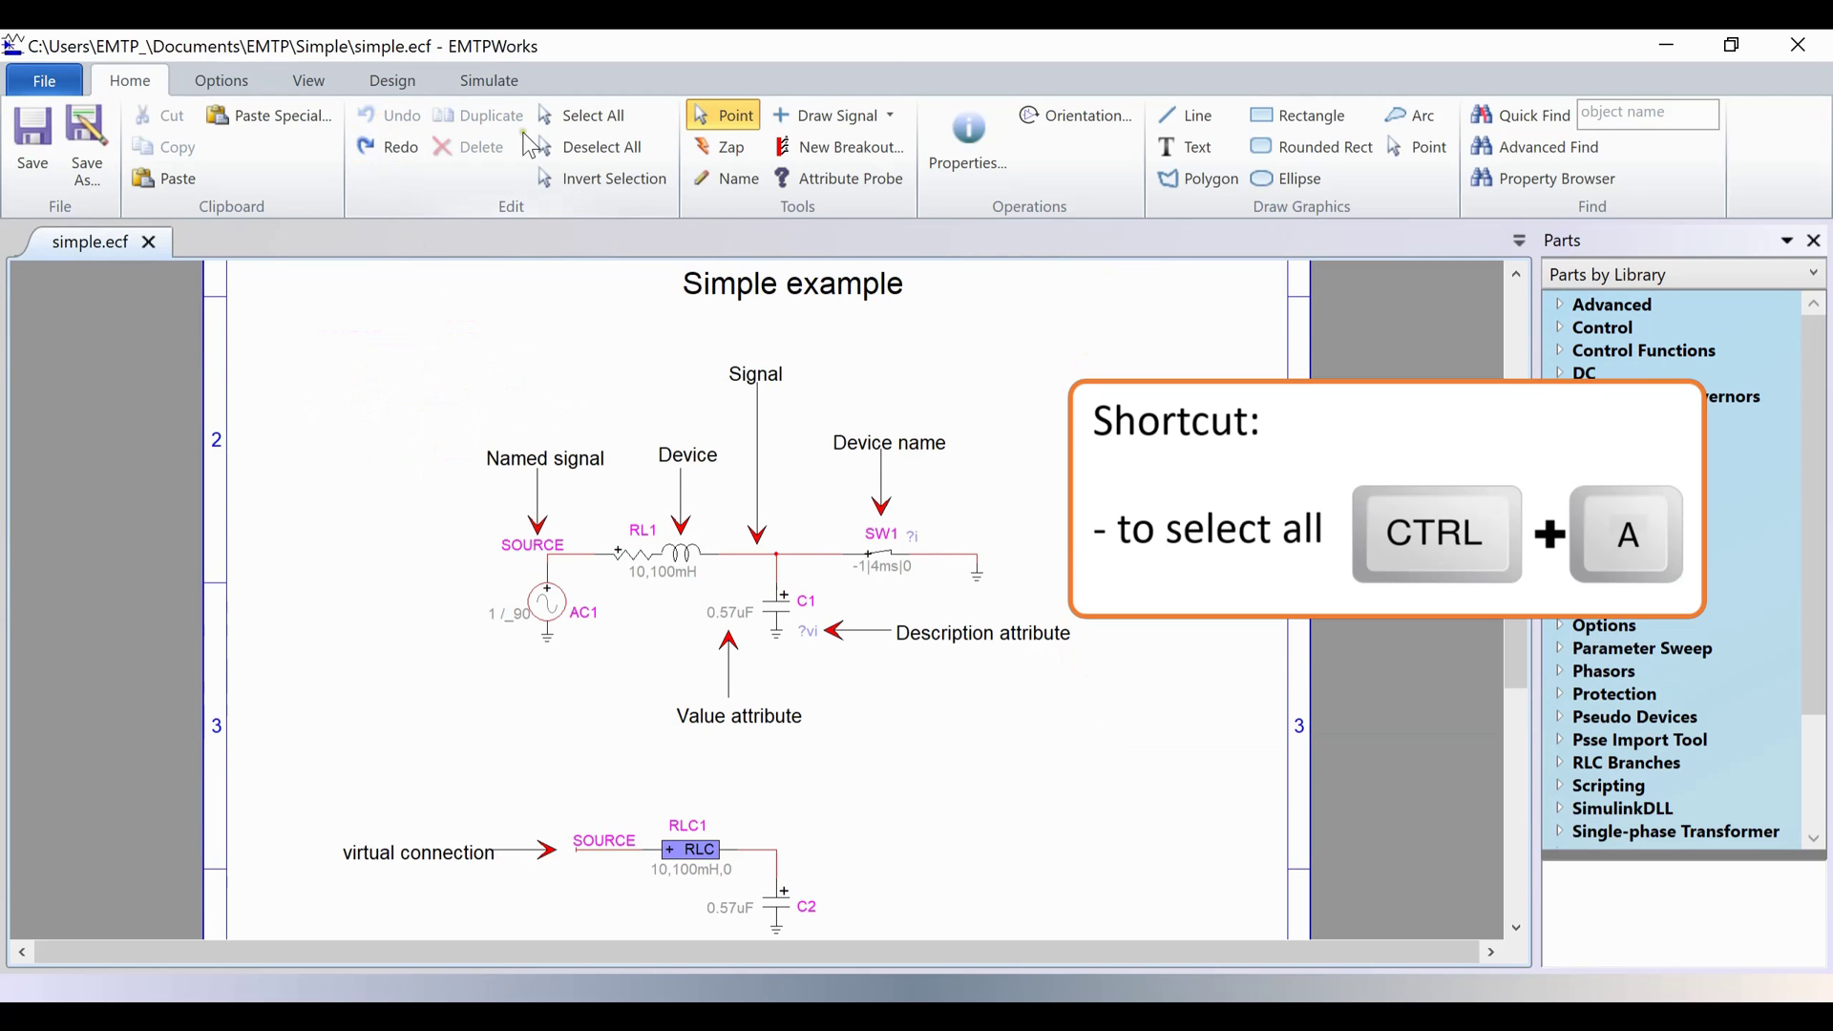
{"action": "left_click", "coordinate": [604, 122]}
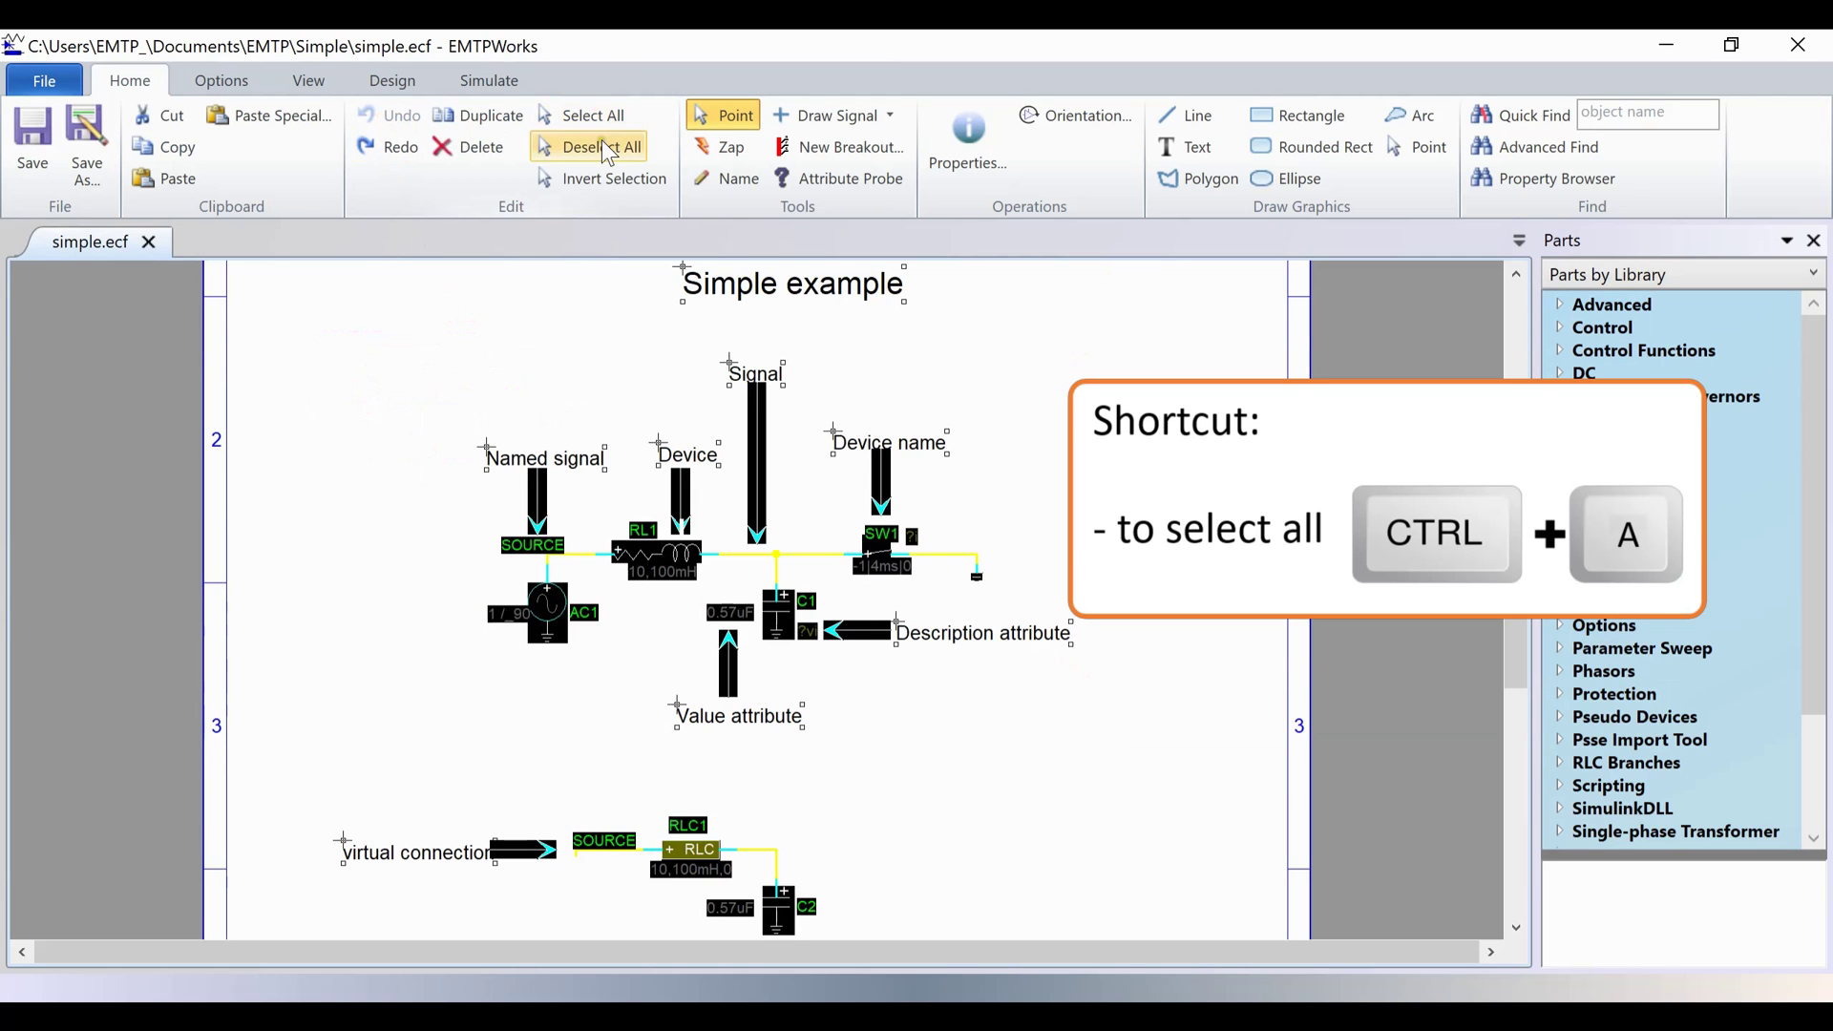
{"action": "left_click", "coordinate": [607, 153]}
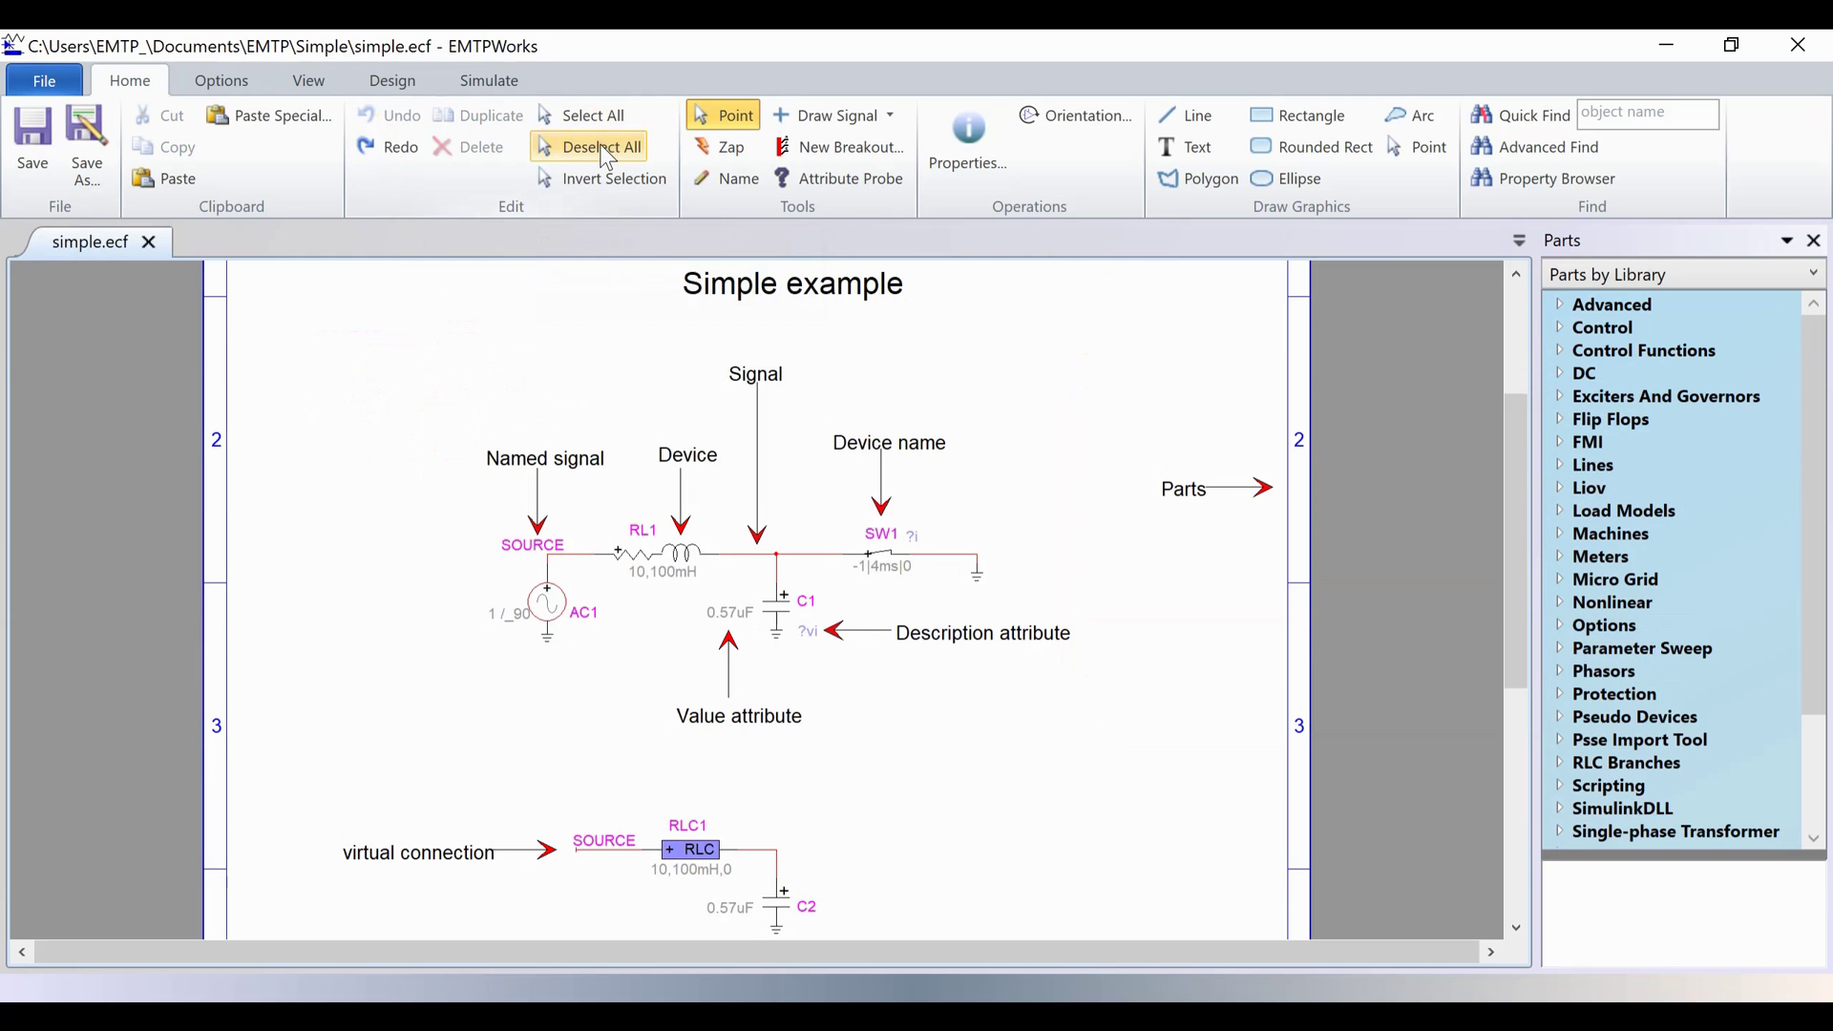
Zap-delete and restore the C1–SW1 wire, then name that wire s5.
{"action": "left_click", "coordinate": [705, 157]}
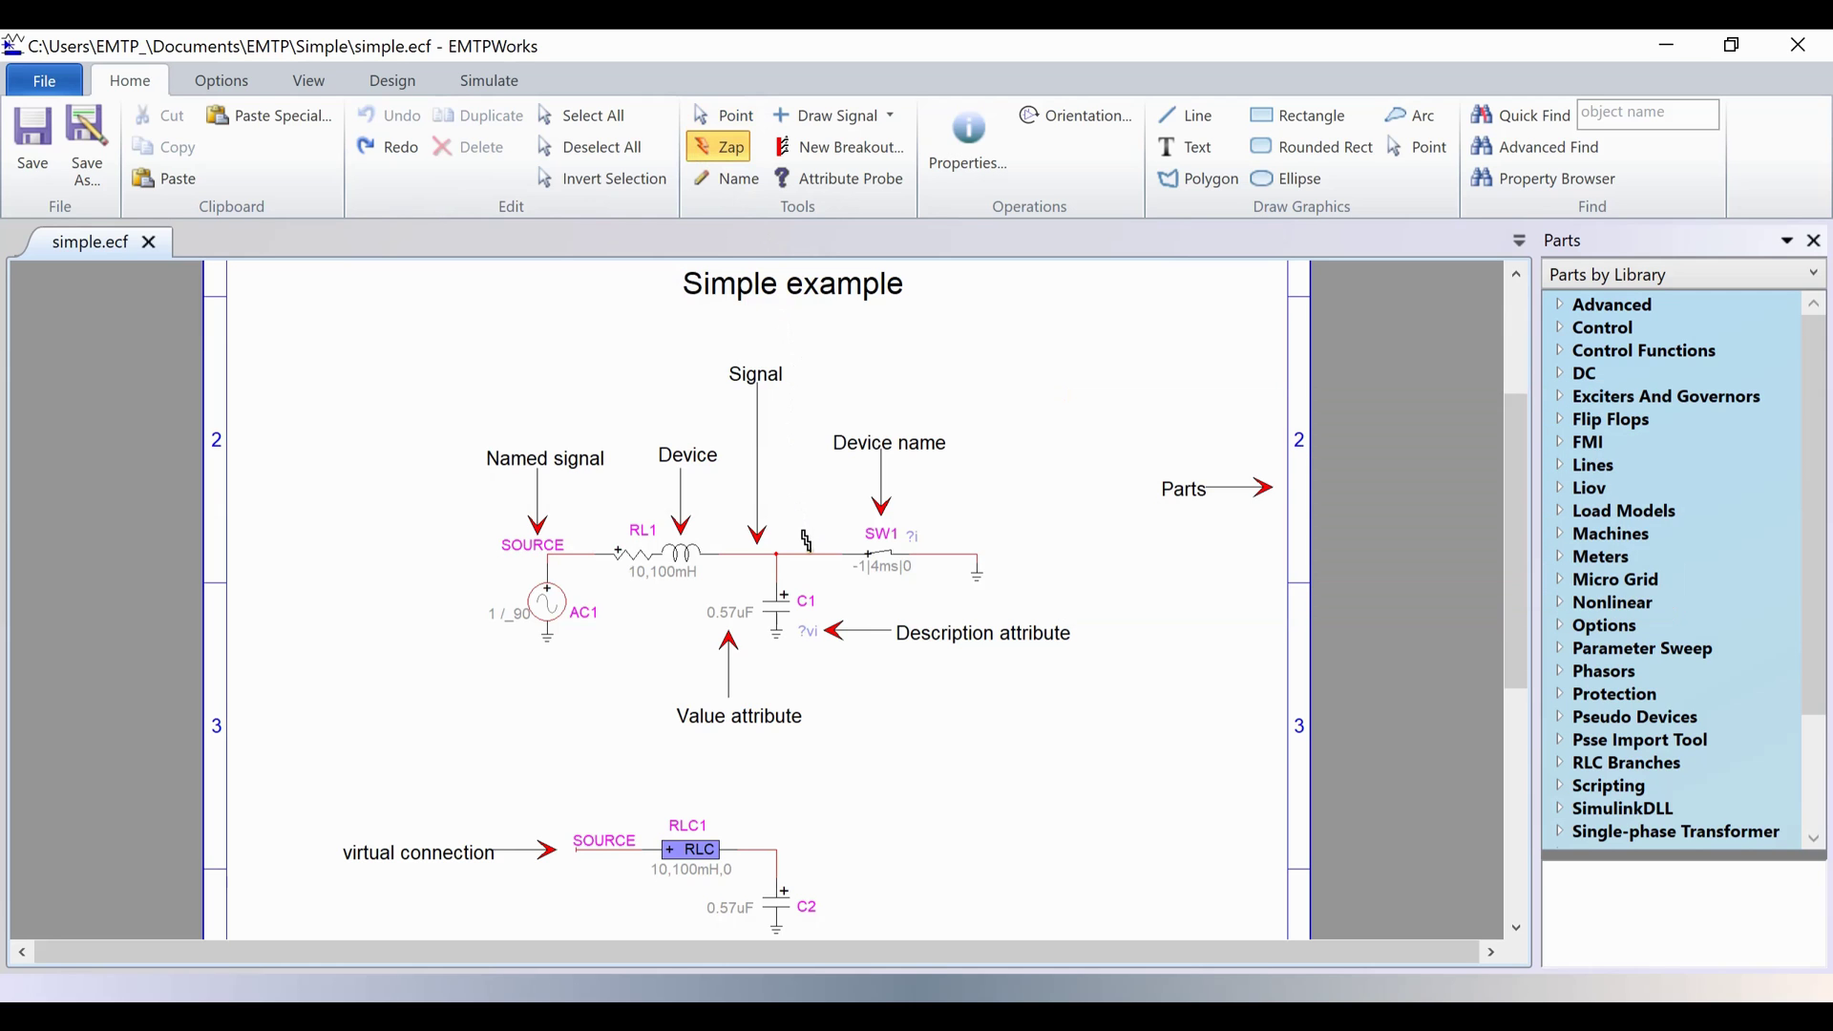
{"action": "left_click", "coordinate": [808, 551]}
{"action": "left_click", "coordinate": [391, 119]}
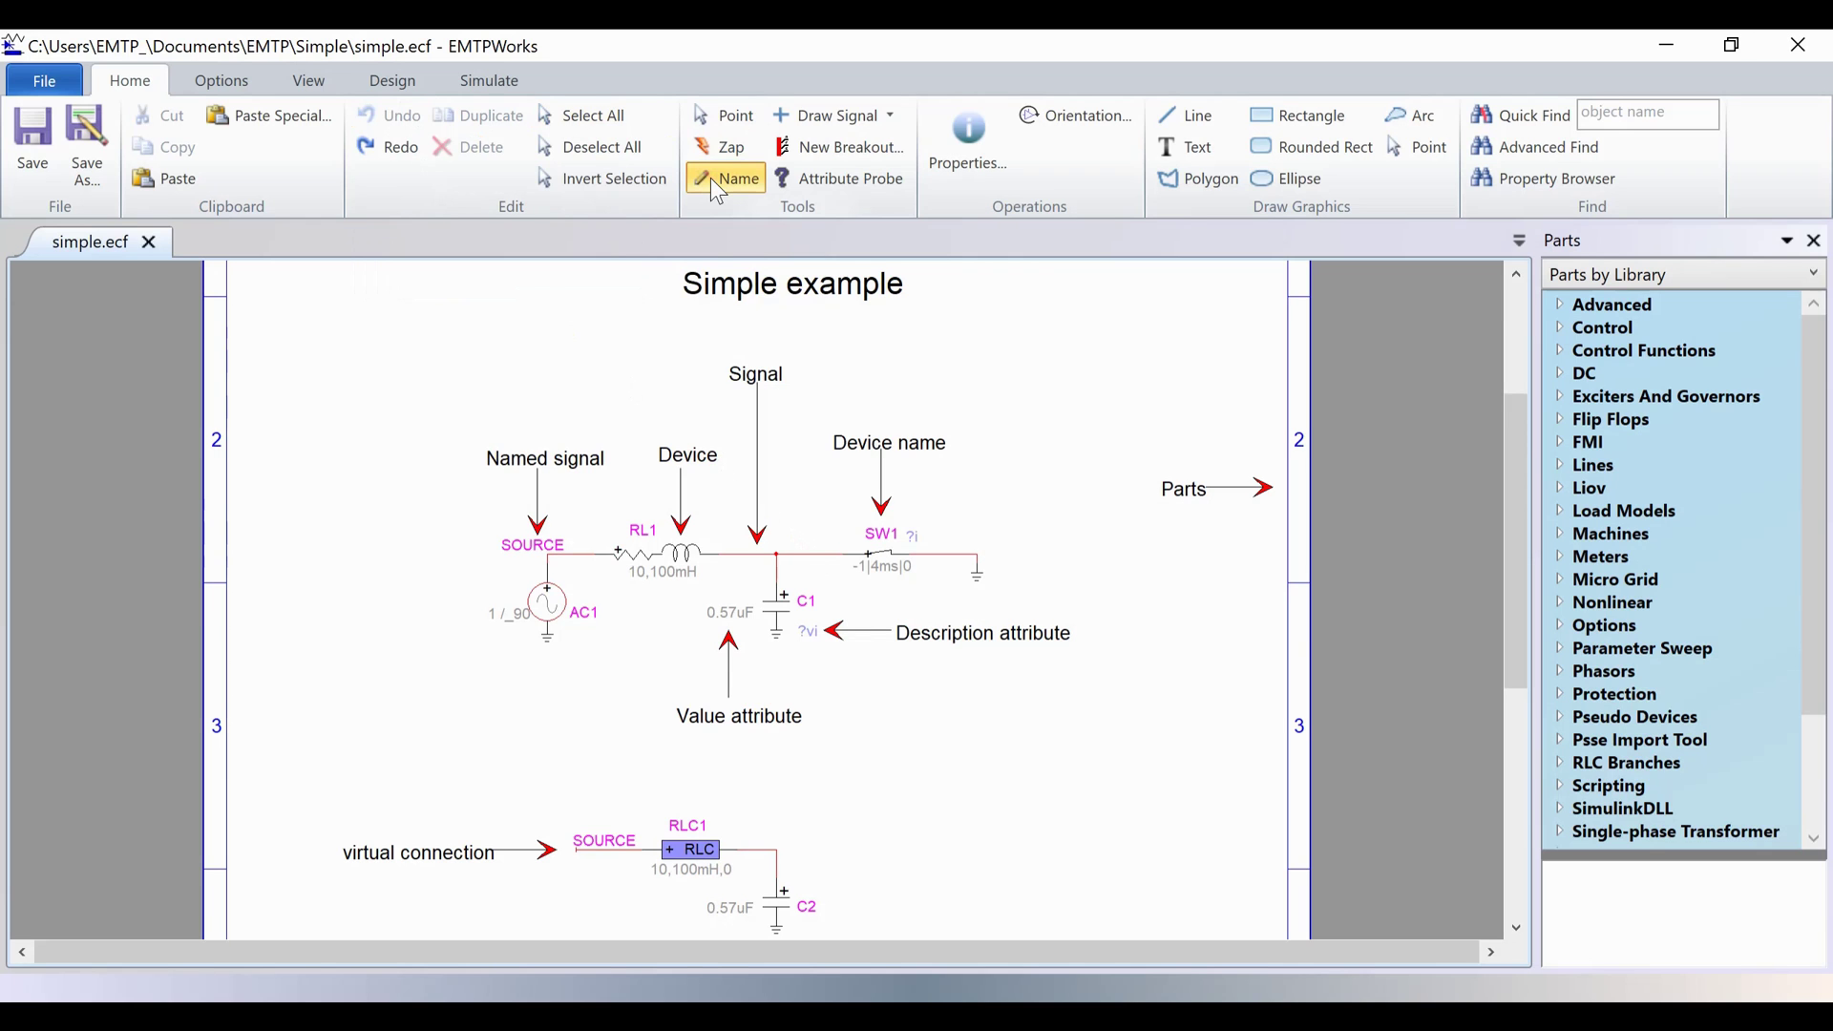
{"action": "left_click", "coordinate": [807, 554]}
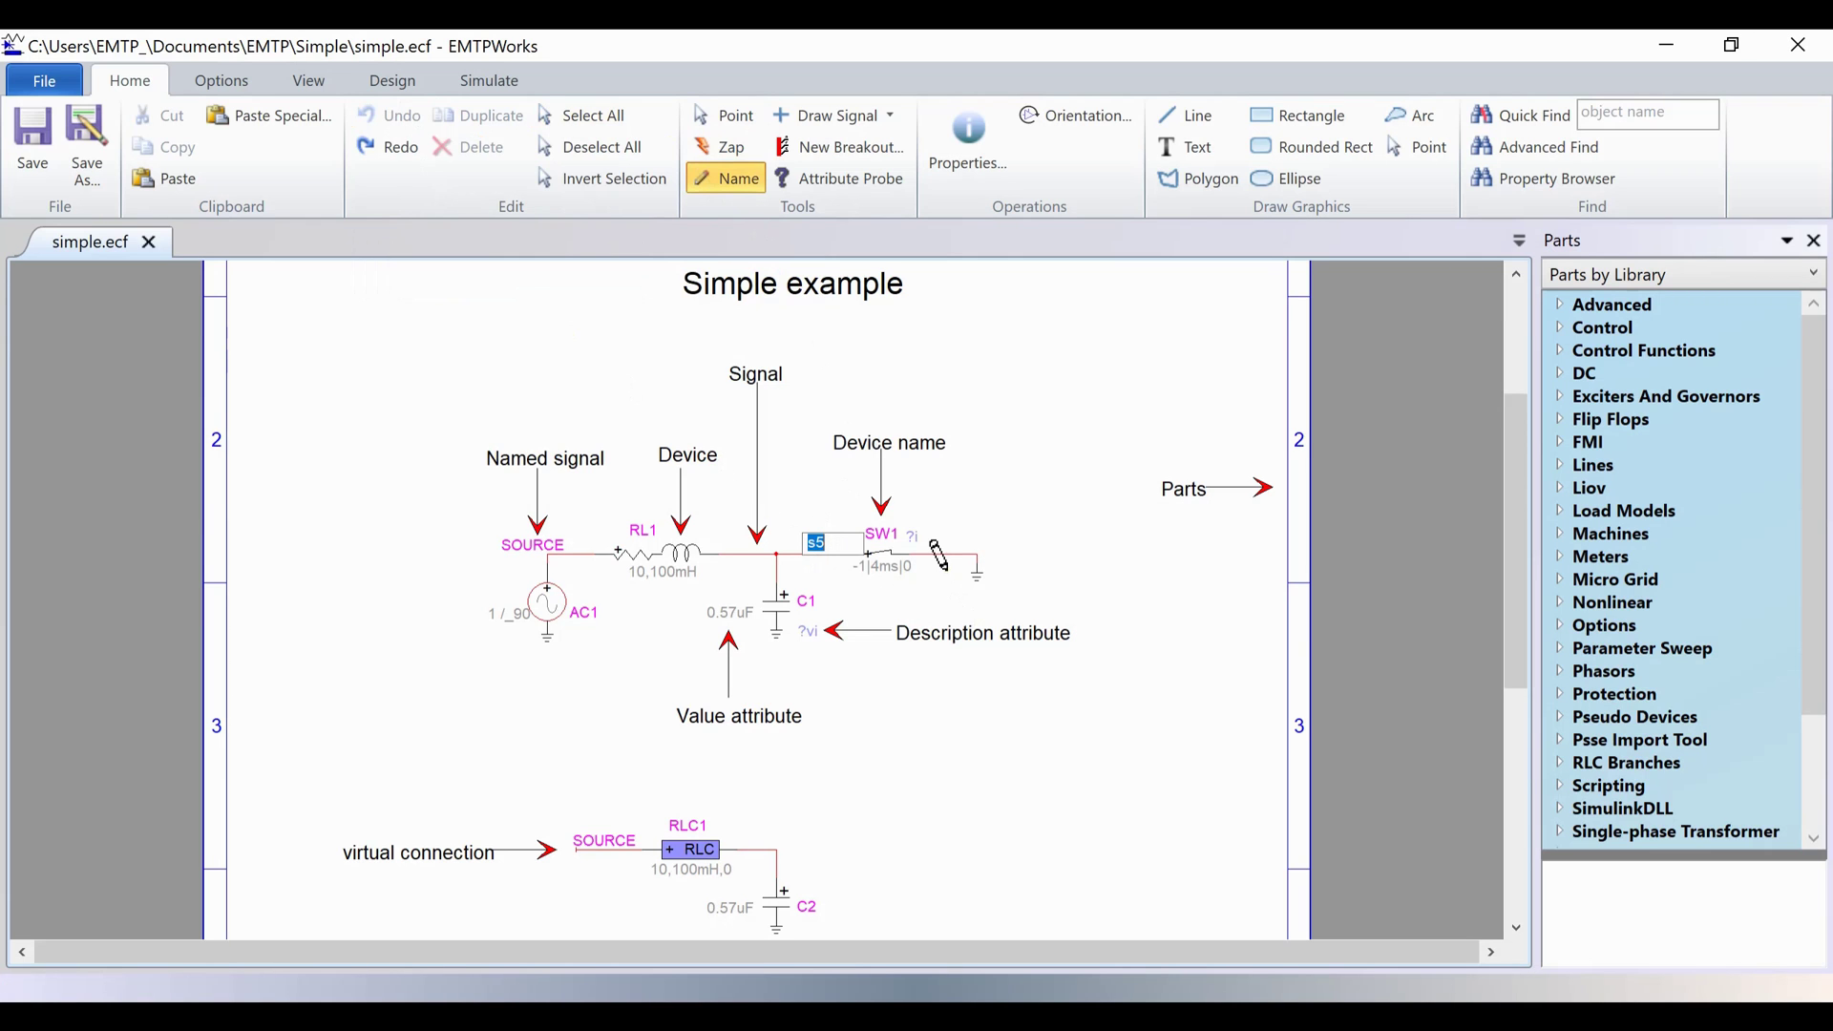
{"action": "left_click", "coordinate": [716, 118]}
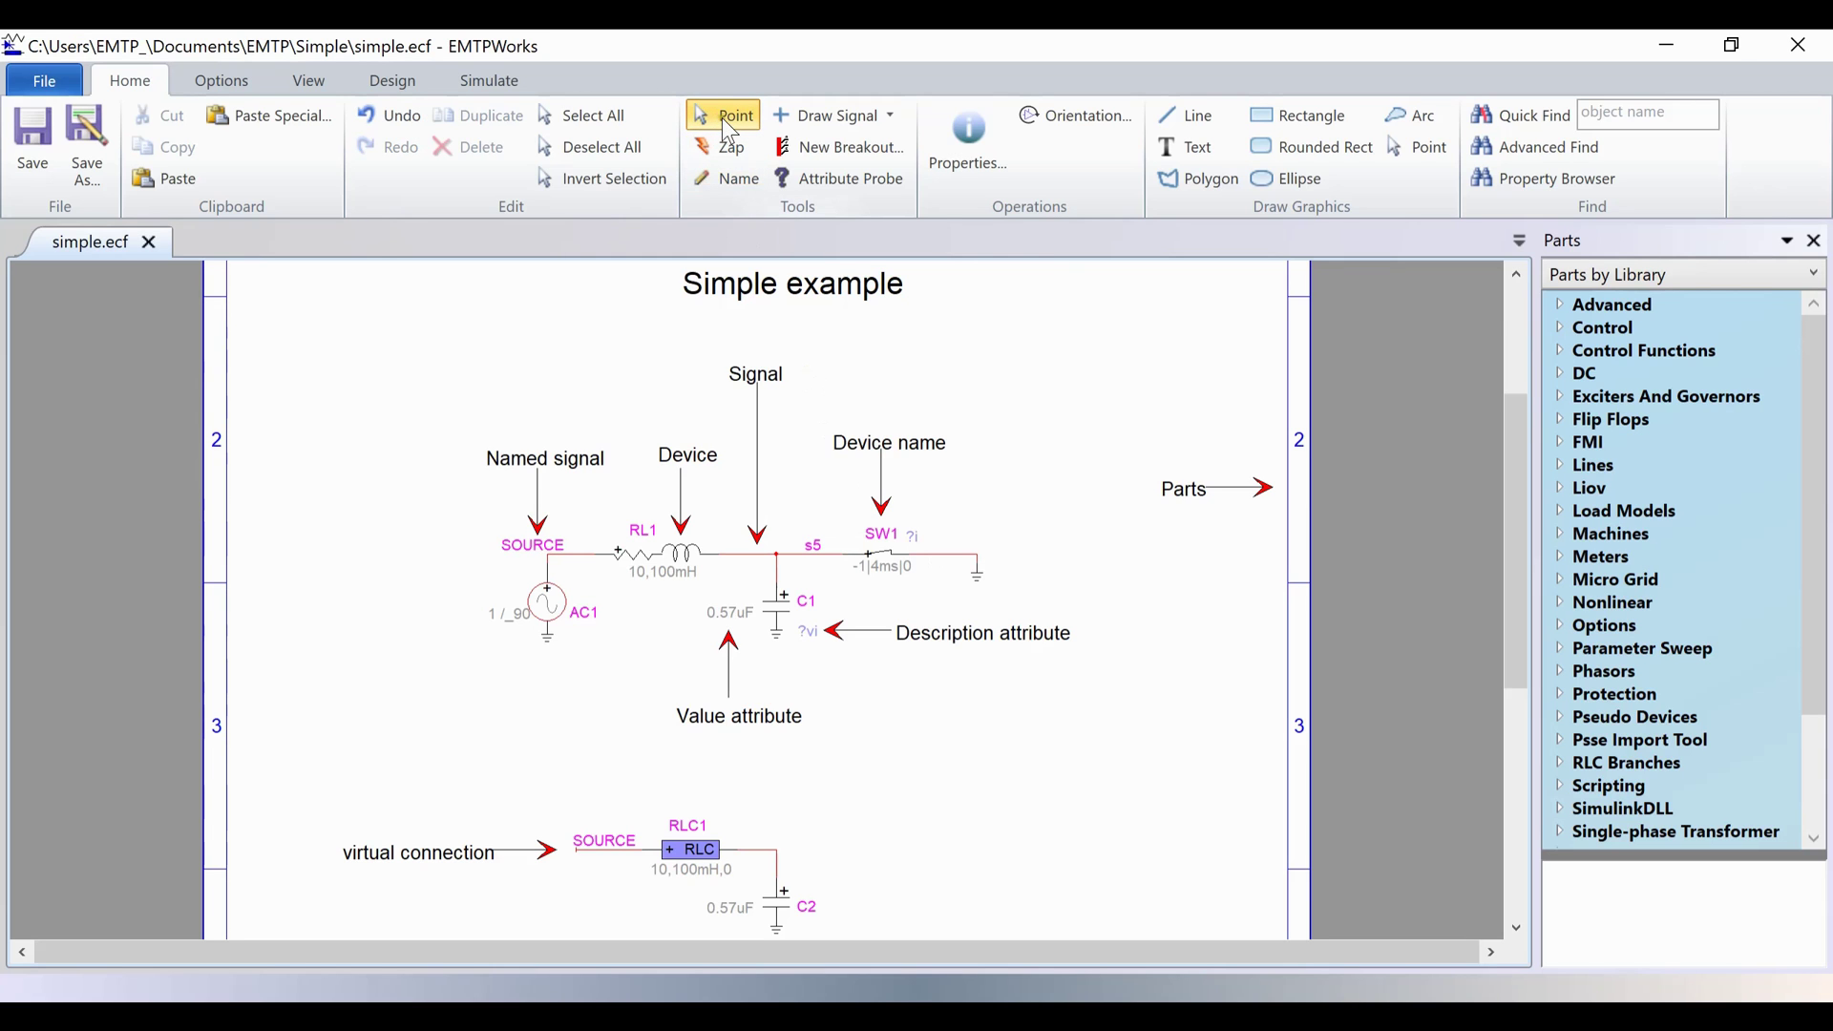
Draw a vertical 3-phase bus BUS1 near the top right of the sheet.
{"action": "left_click", "coordinate": [889, 114]}
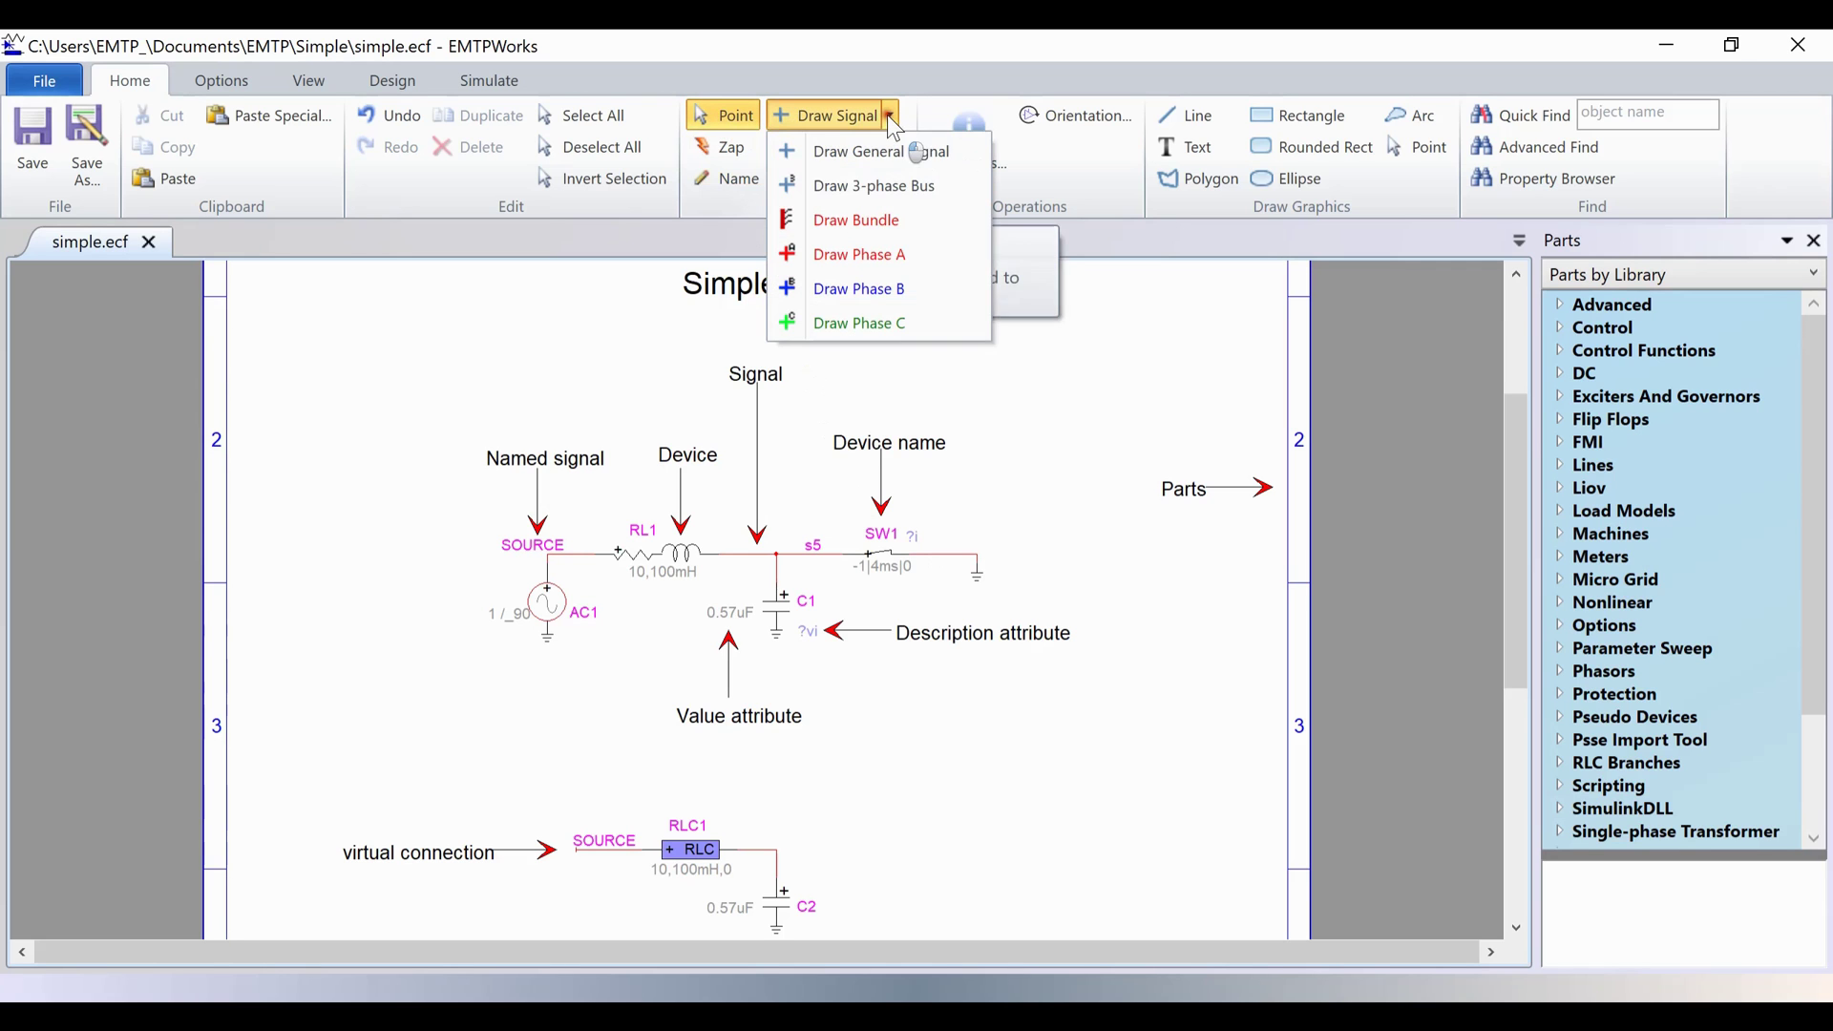
{"action": "left_click", "coordinate": [869, 186]}
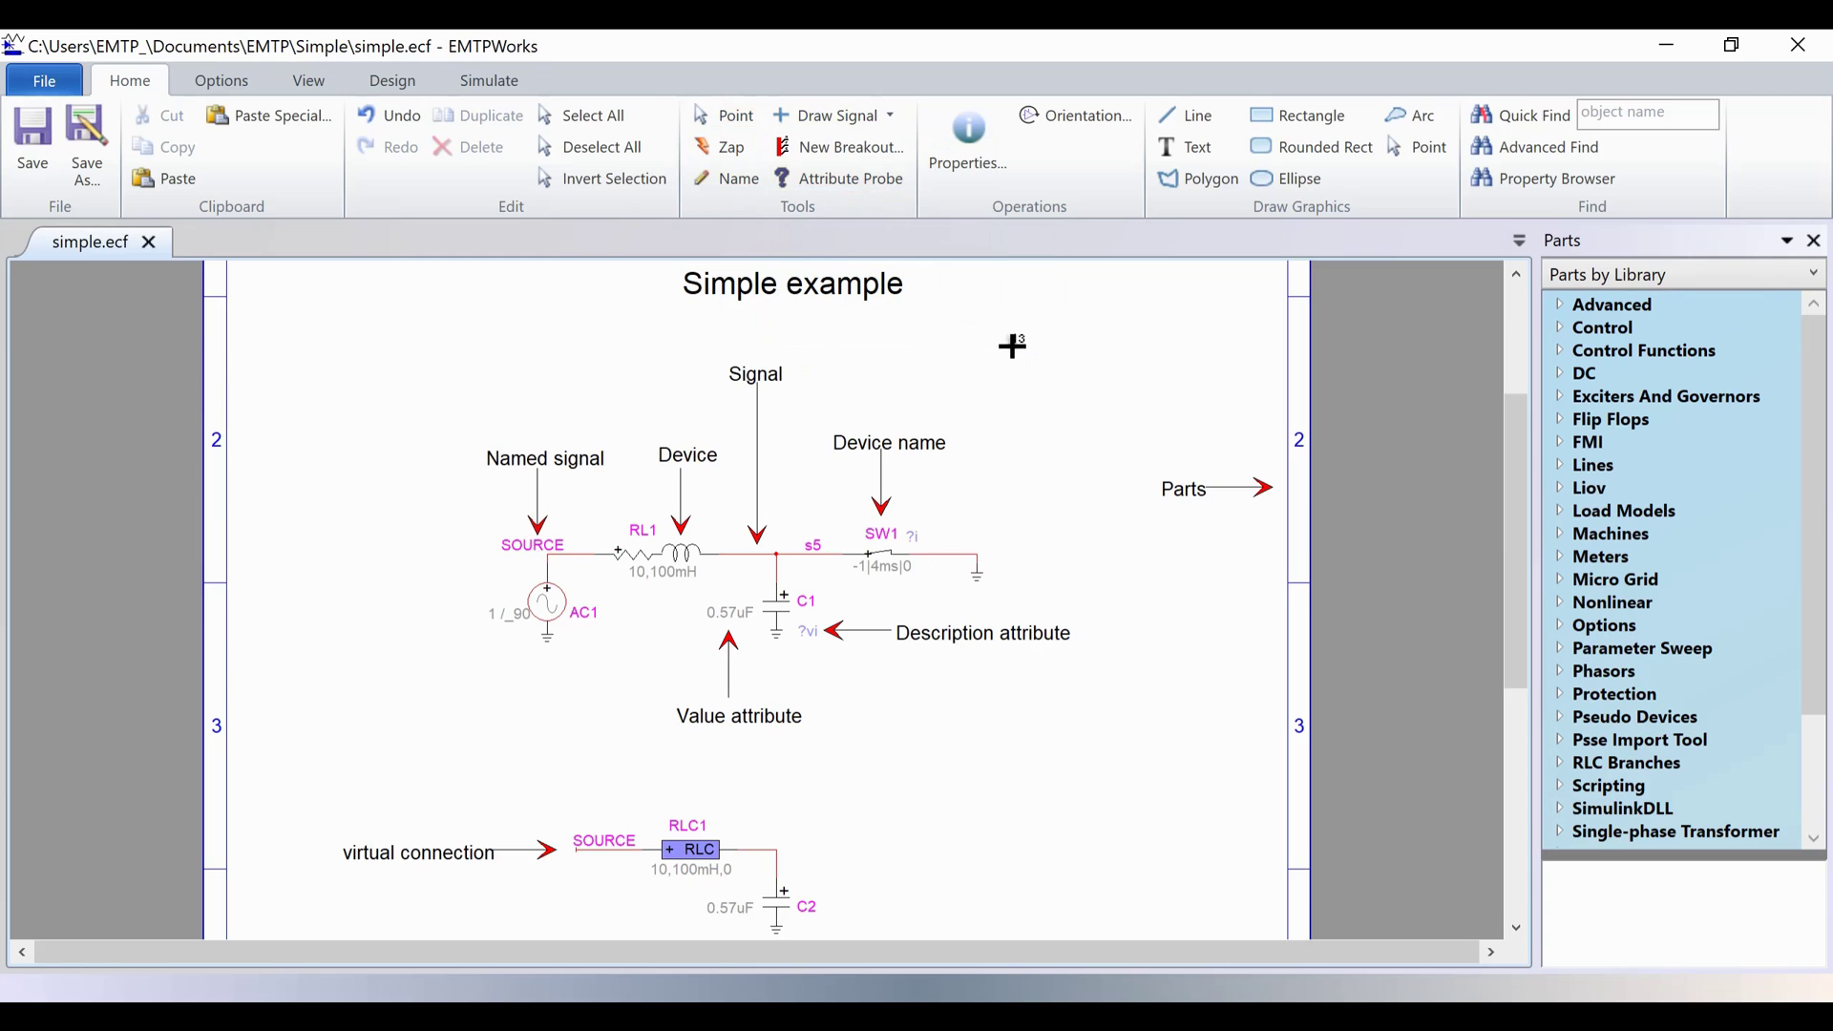
{"action": "left_click_drag", "start_coordinate": [1013, 346], "coordinate": [1015, 466]}
{"action": "key", "text": "Escape"}
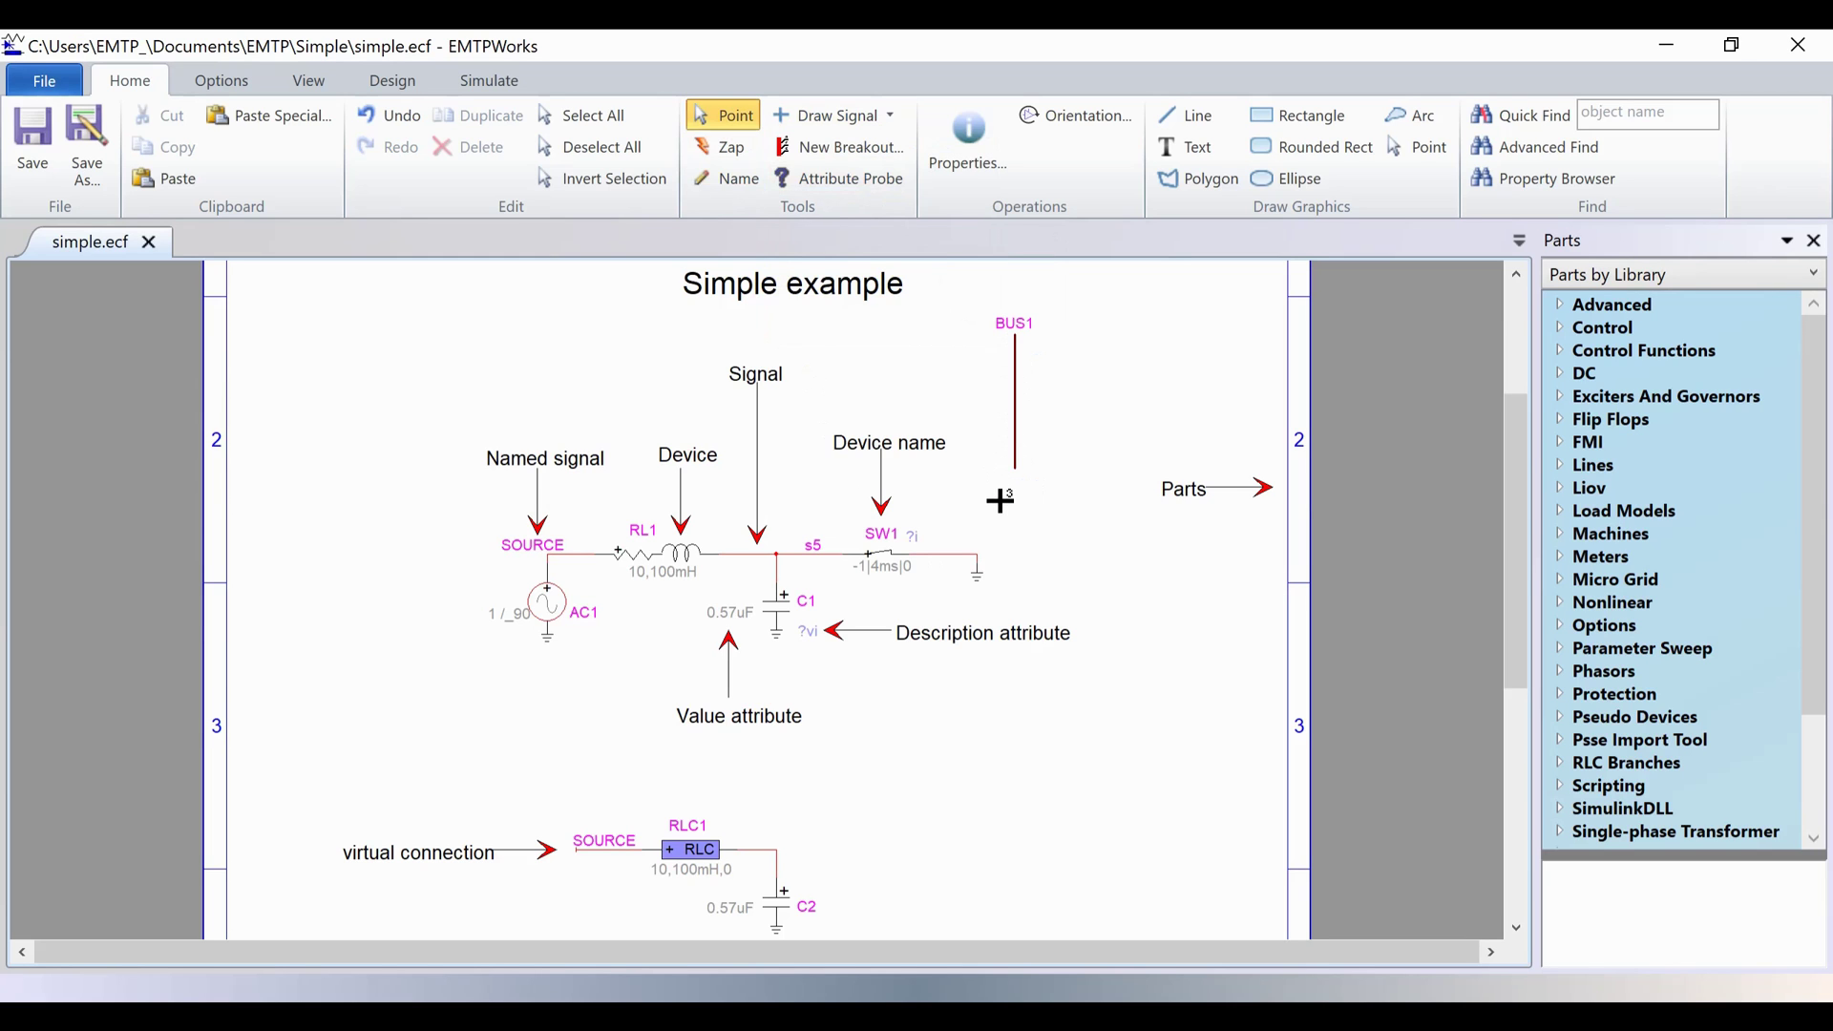
Attach a phase A signal to BUS1, then delete BUS1 and its signal.
{"action": "left_click", "coordinate": [892, 115]}
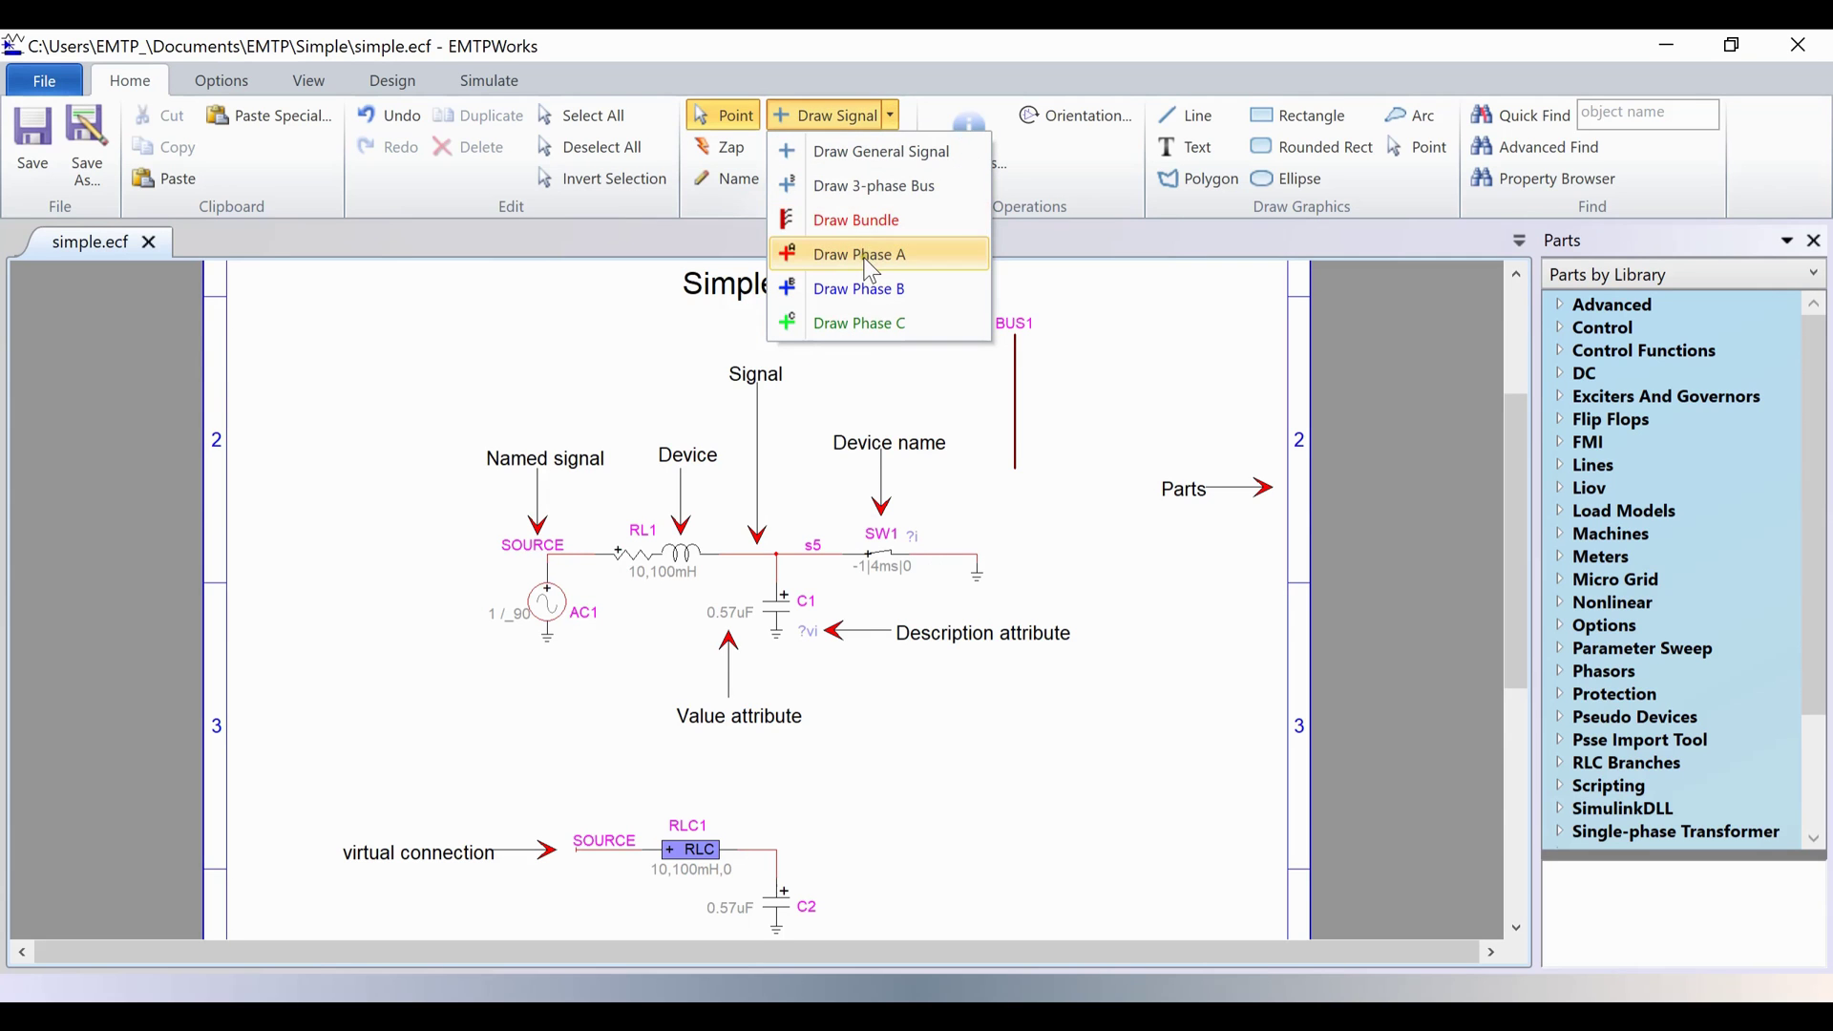
{"action": "left_click", "coordinate": [907, 254]}
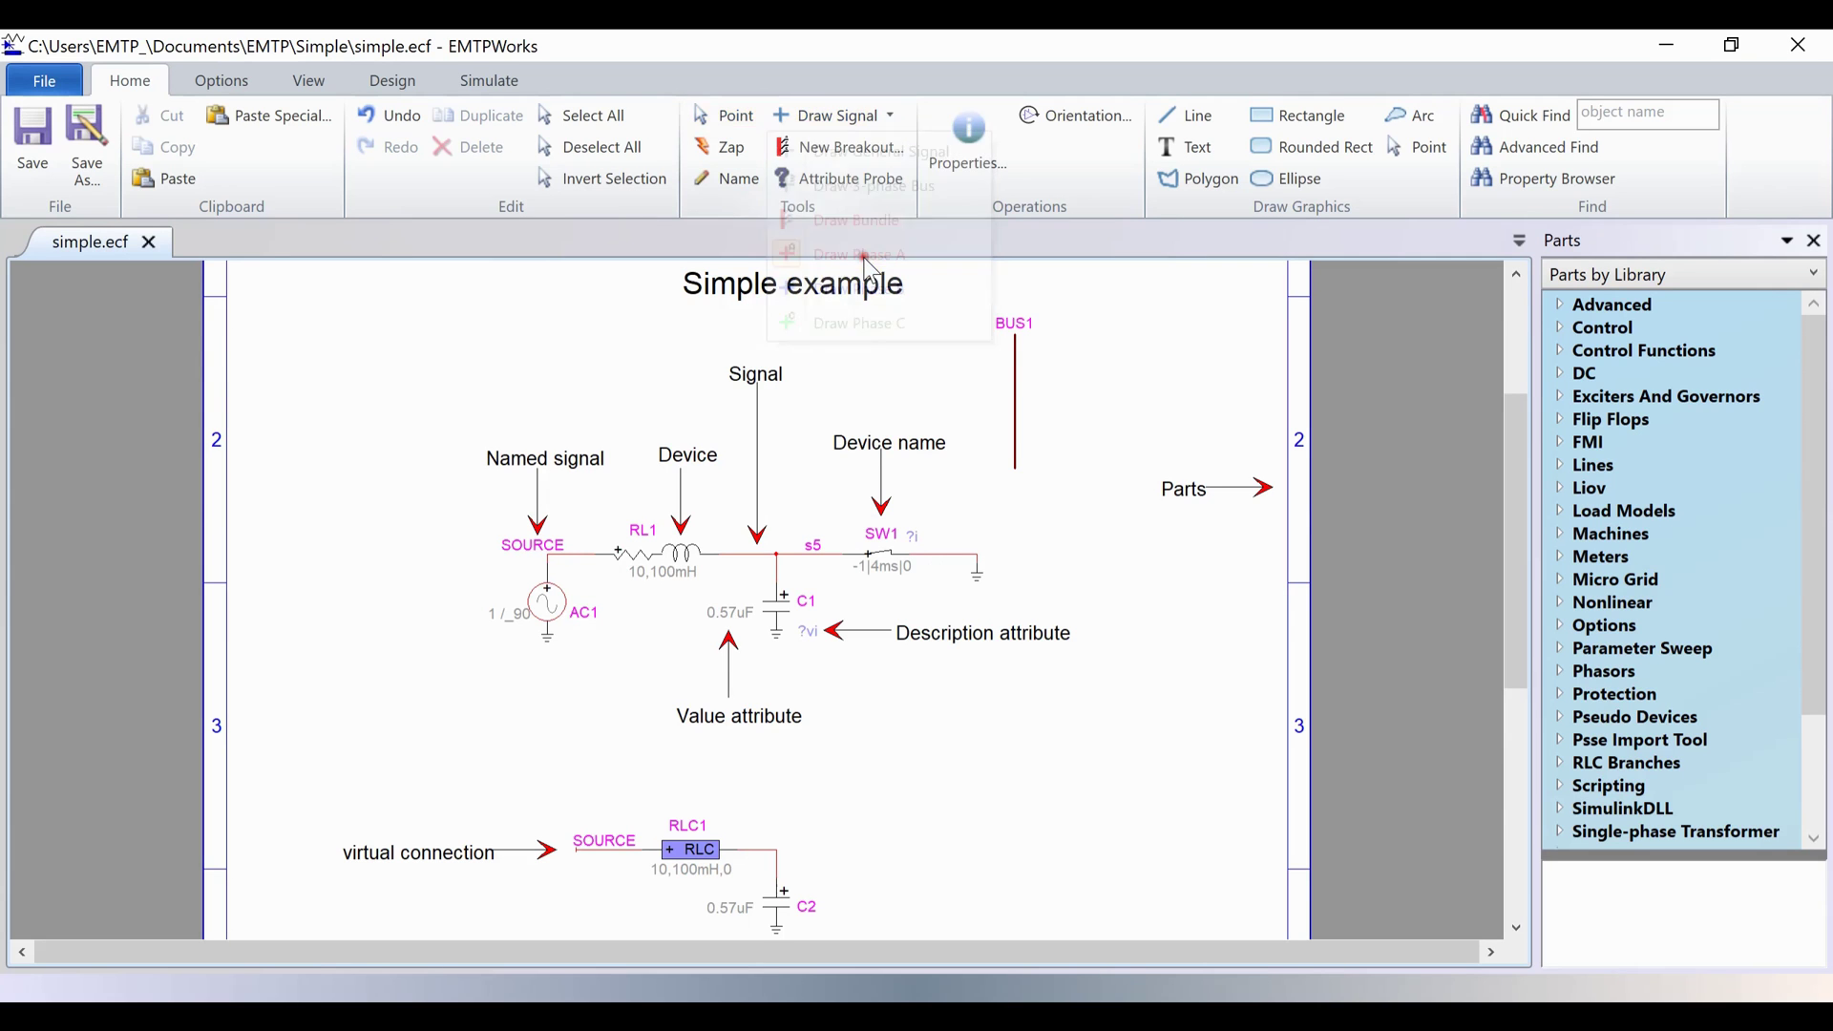
{"action": "left_click", "coordinate": [1015, 363]}
{"action": "left_click", "coordinate": [1106, 367]}
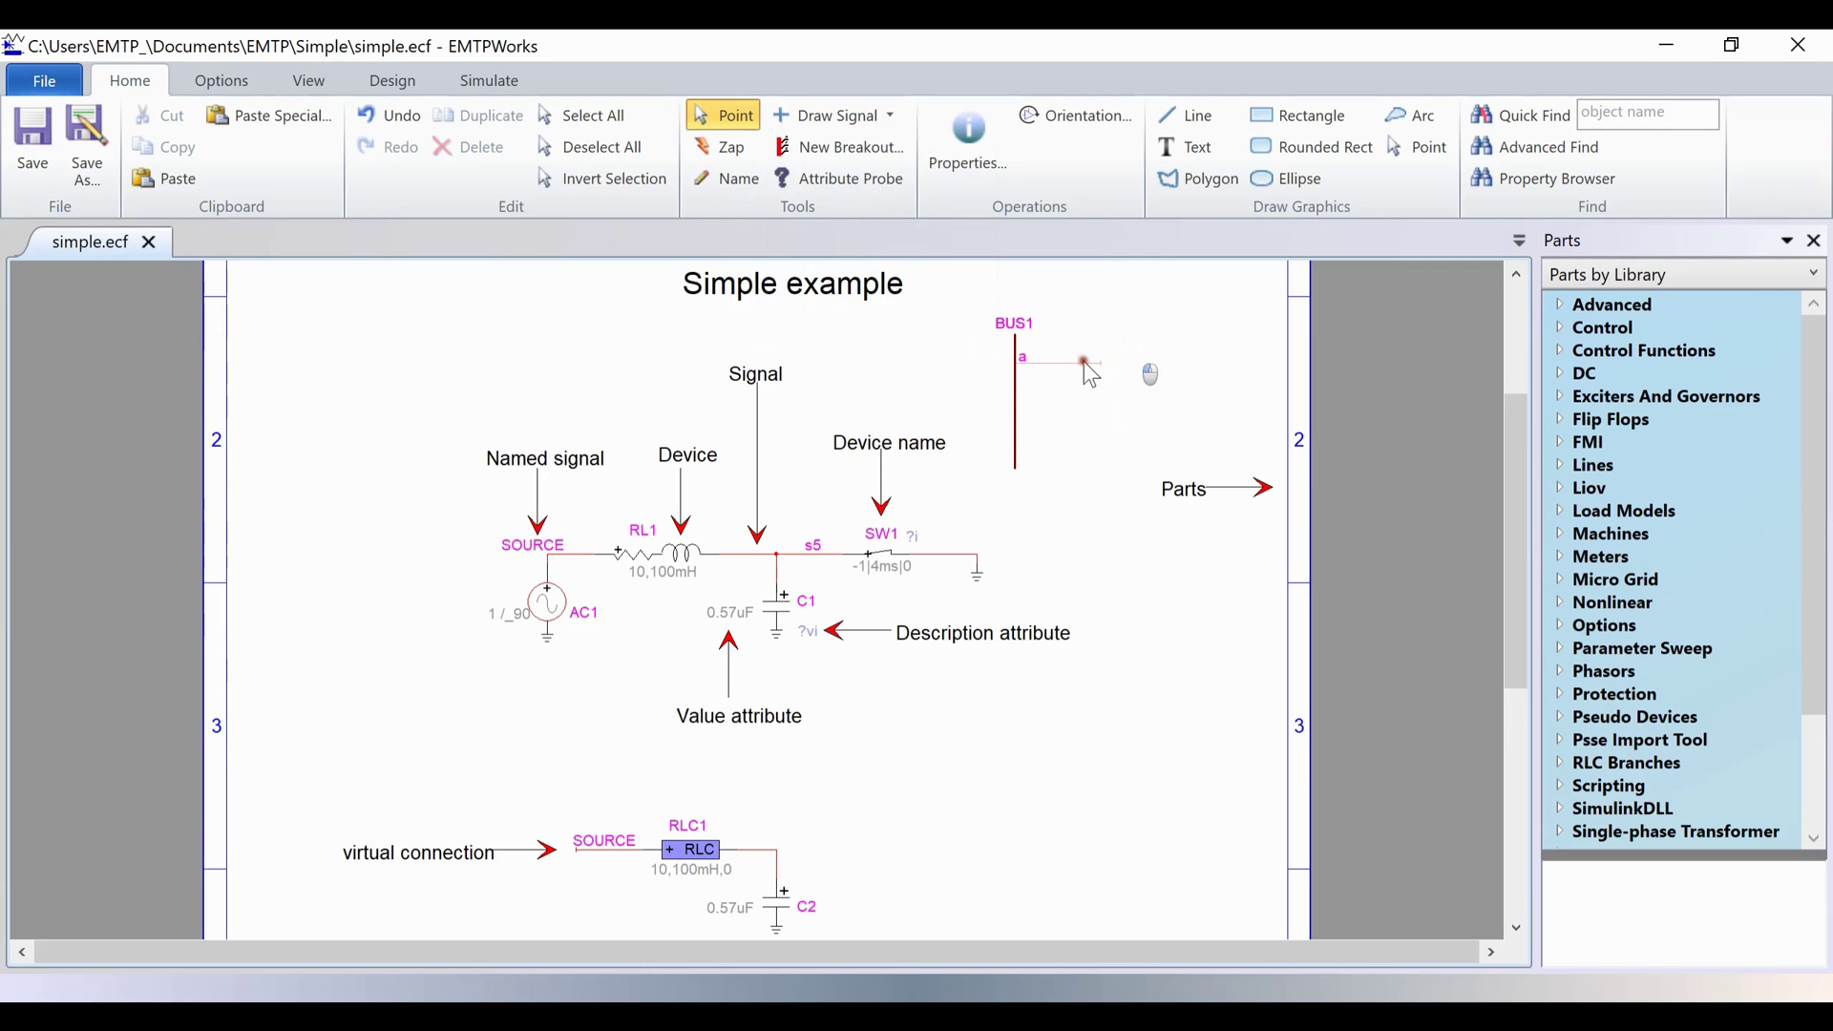
{"action": "left_click", "coordinate": [1015, 386]}
{"action": "key", "text": "Delete"}
Place a 'Hello user' text label above switch SW1.
{"action": "left_click", "coordinate": [1187, 151]}
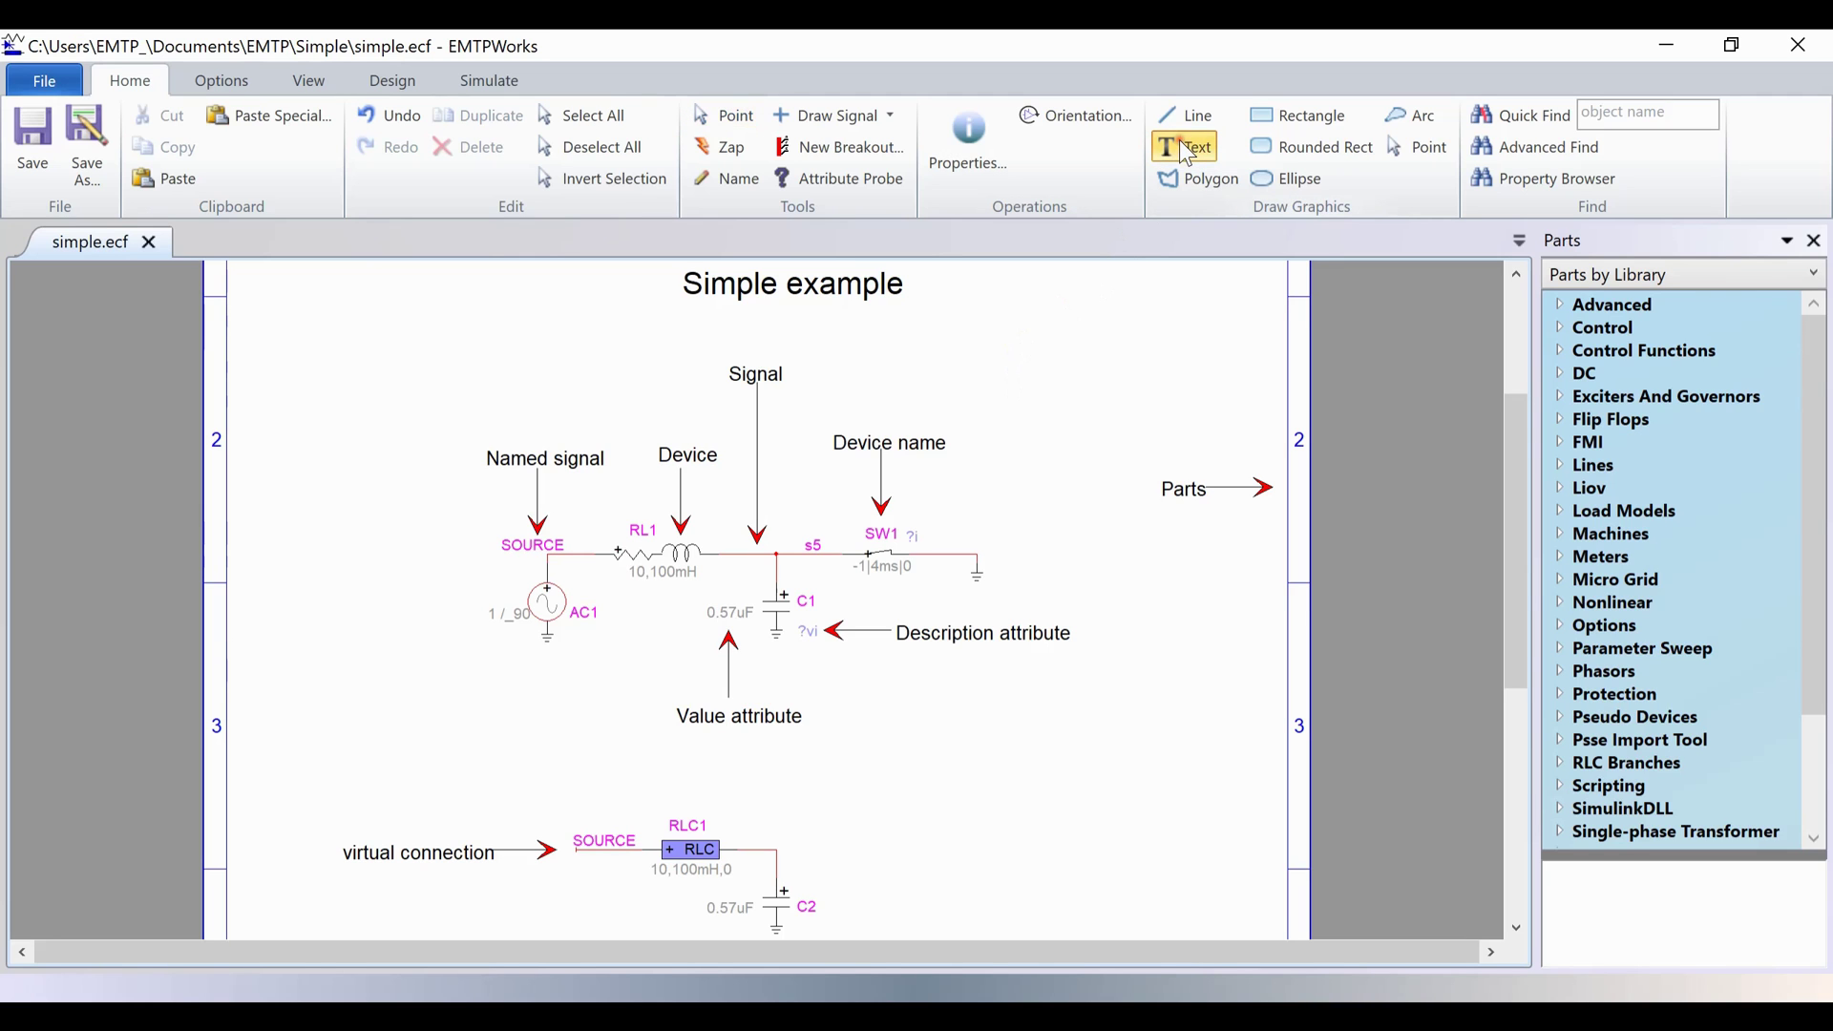
{"action": "left_click", "coordinate": [904, 384]}
{"action": "type", "text": "Hello user"}
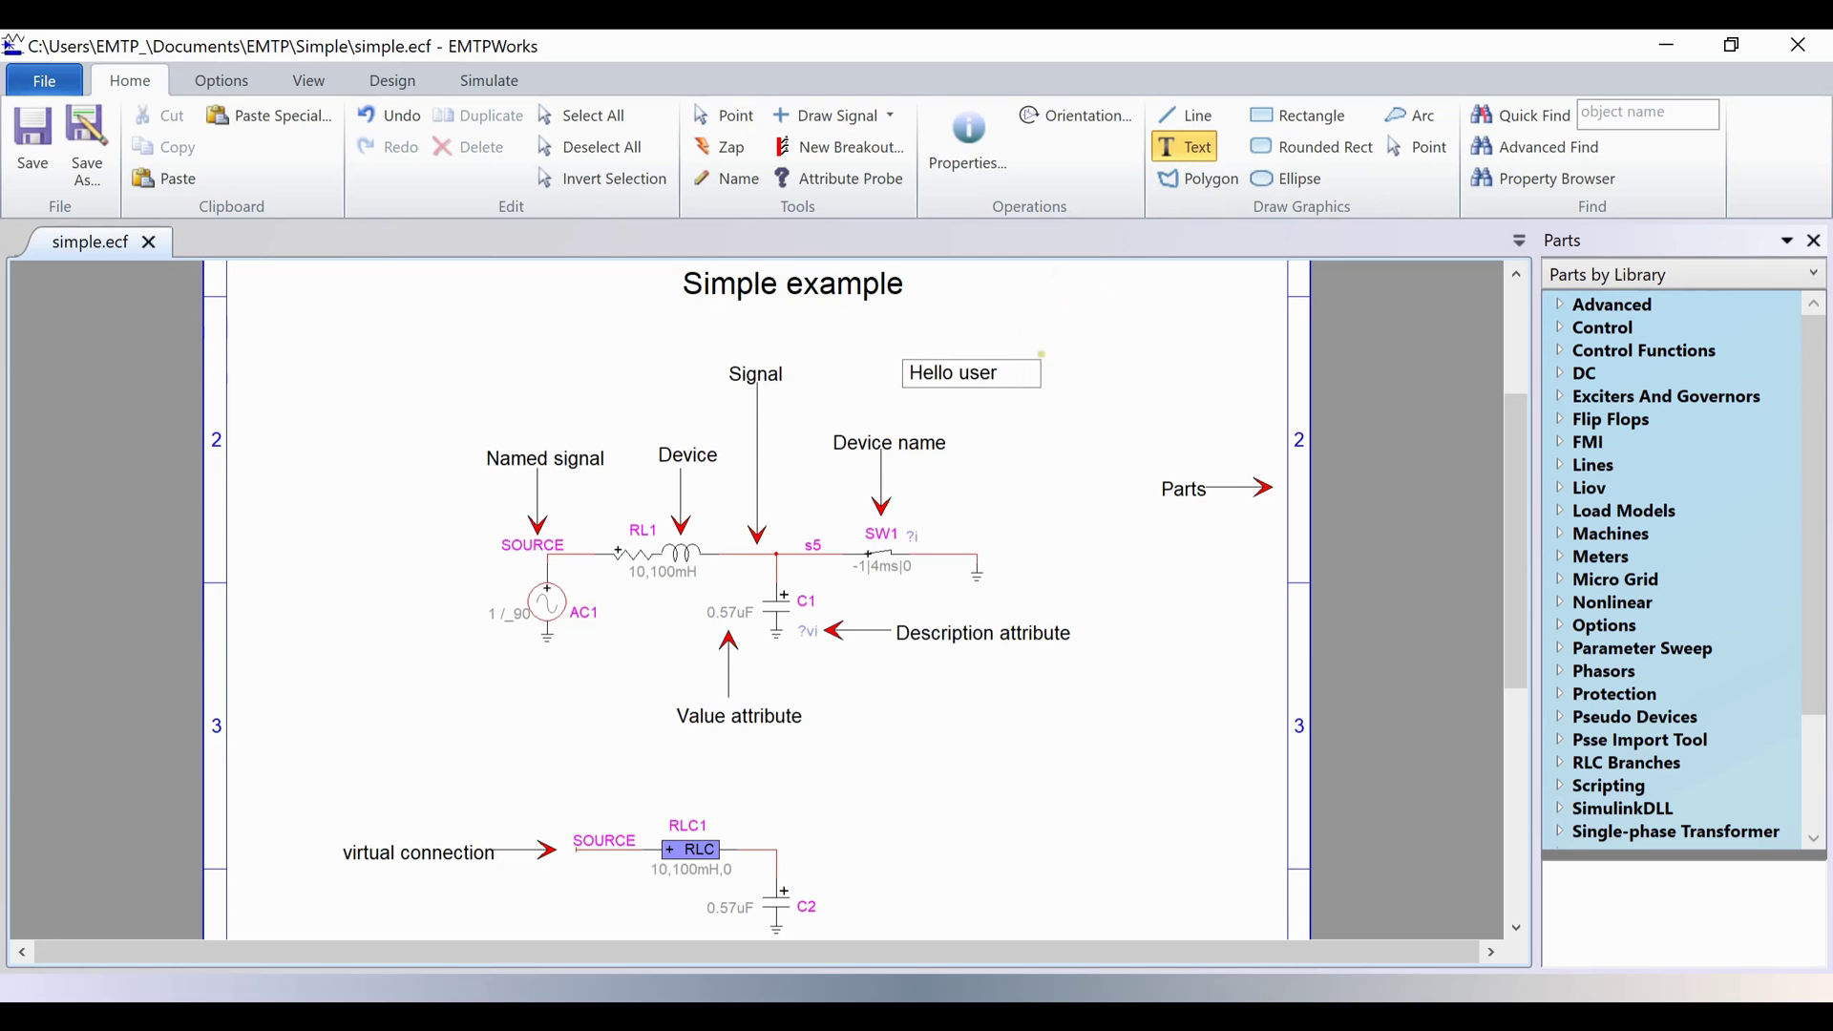
{"action": "left_click", "coordinate": [1534, 153]}
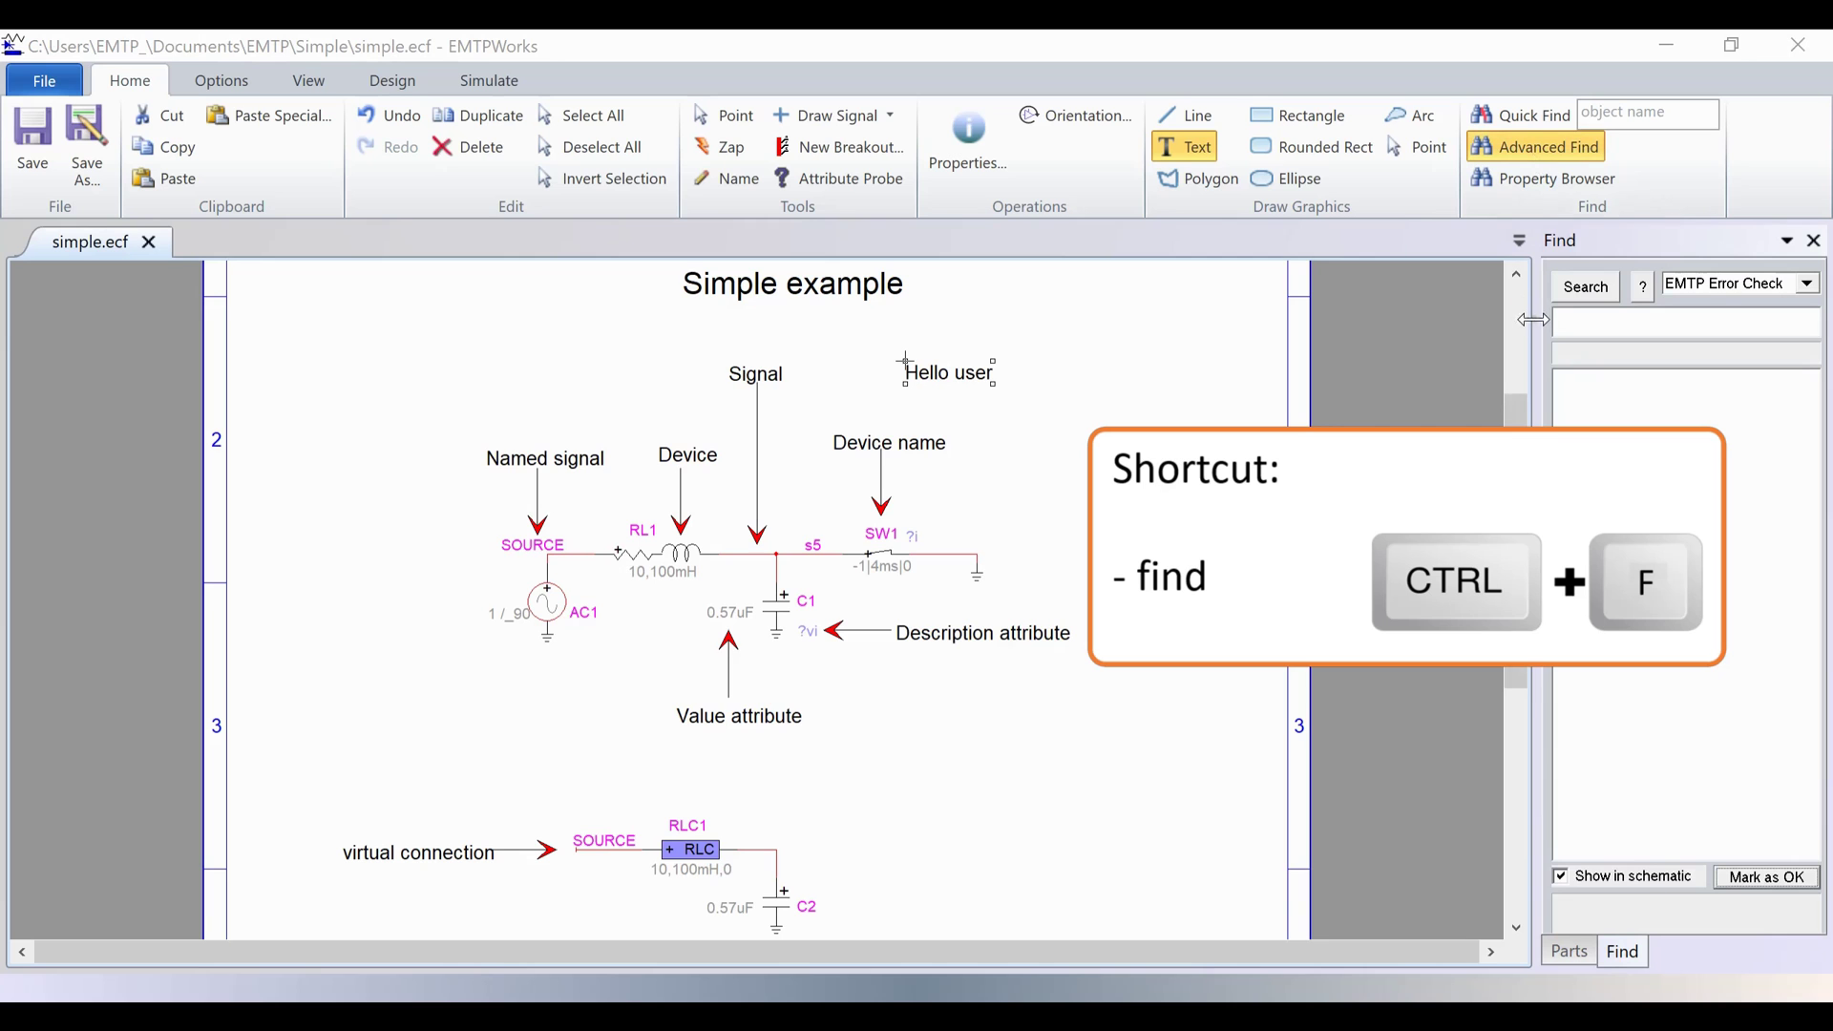
Widen the Find panel and search devices by name for SW1.
{"action": "left_click_drag", "start_coordinate": [1535, 324], "coordinate": [1397, 333]}
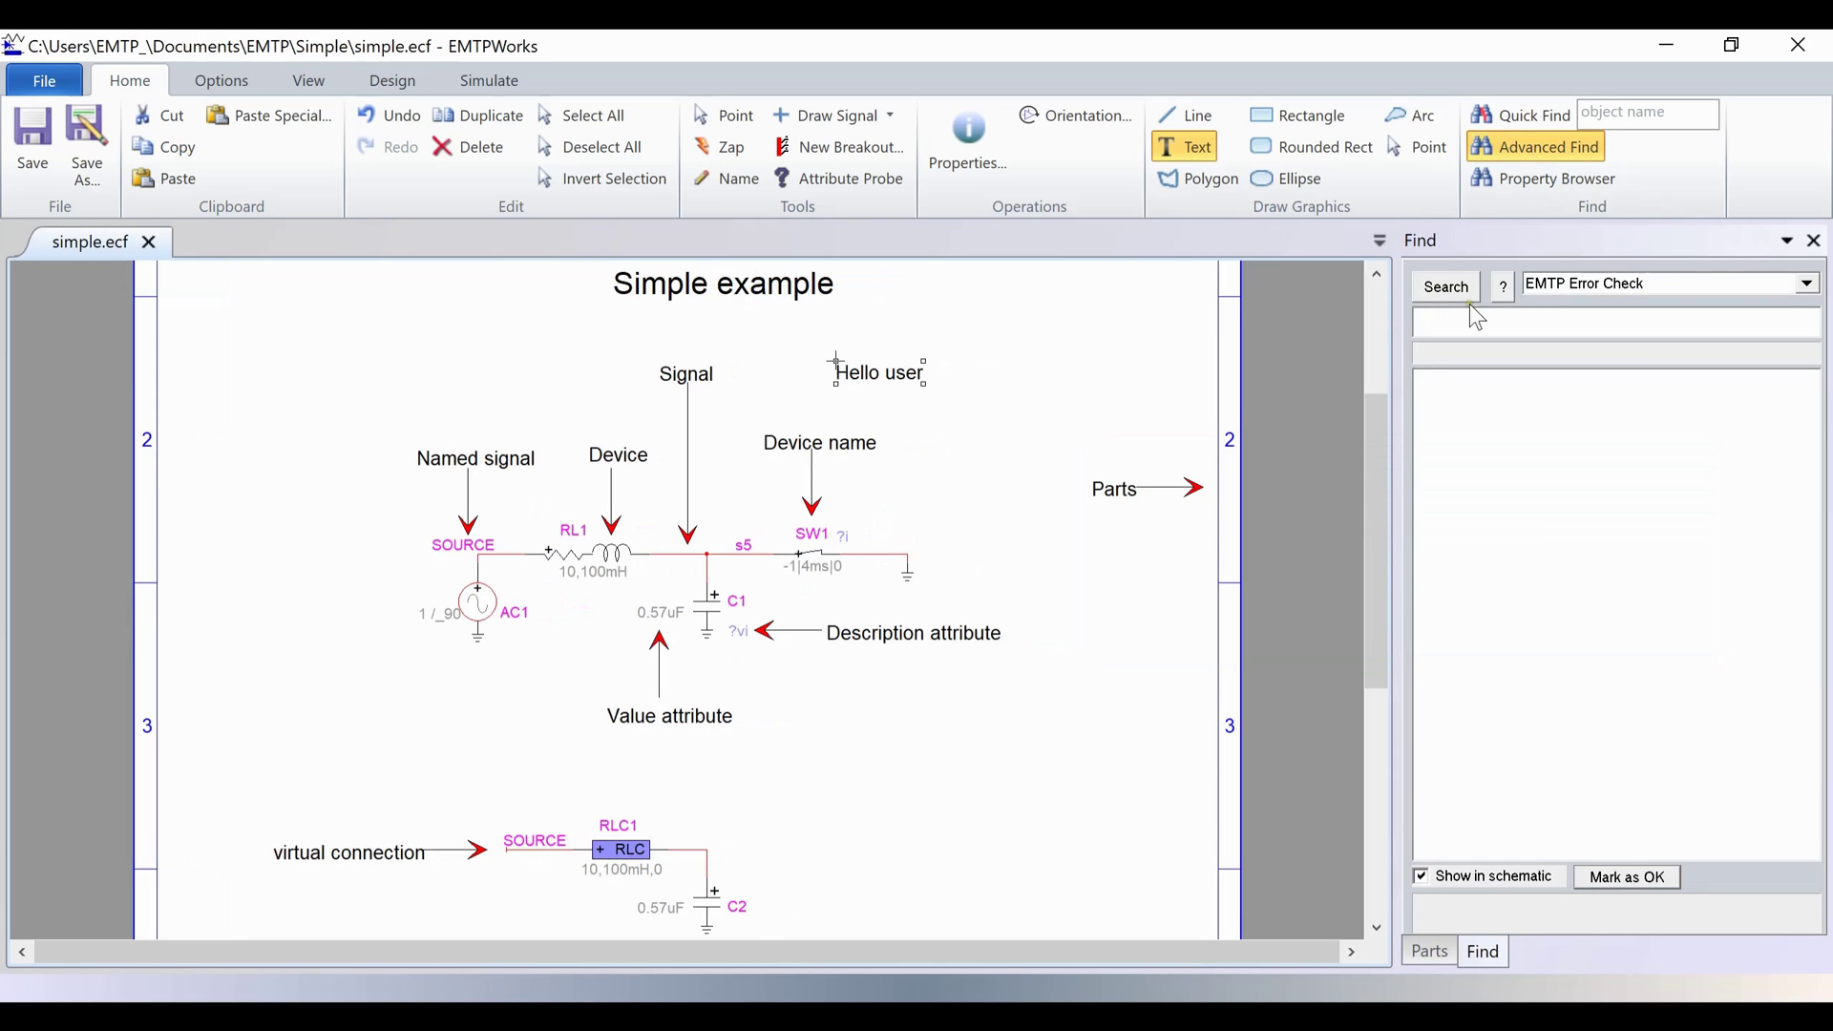
{"action": "left_click", "coordinate": [1547, 287]}
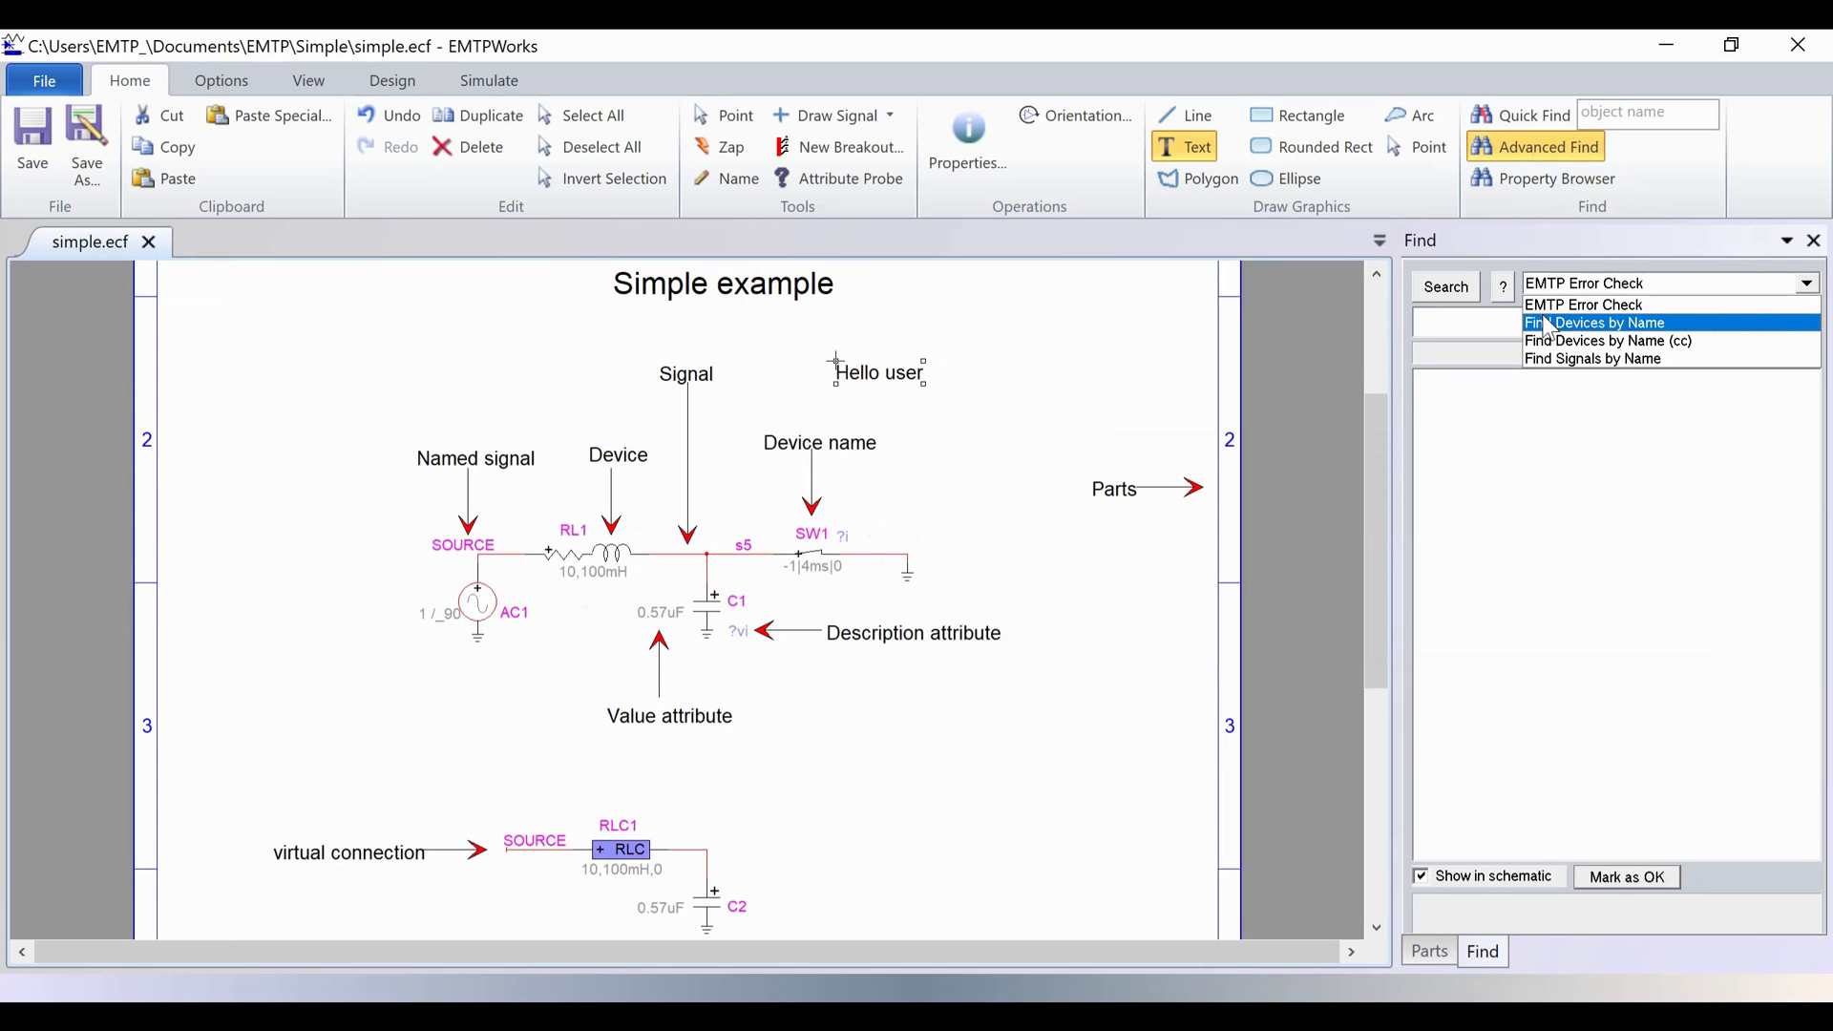
{"action": "left_click", "coordinate": [1548, 329]}
{"action": "left_click", "coordinate": [1450, 319]}
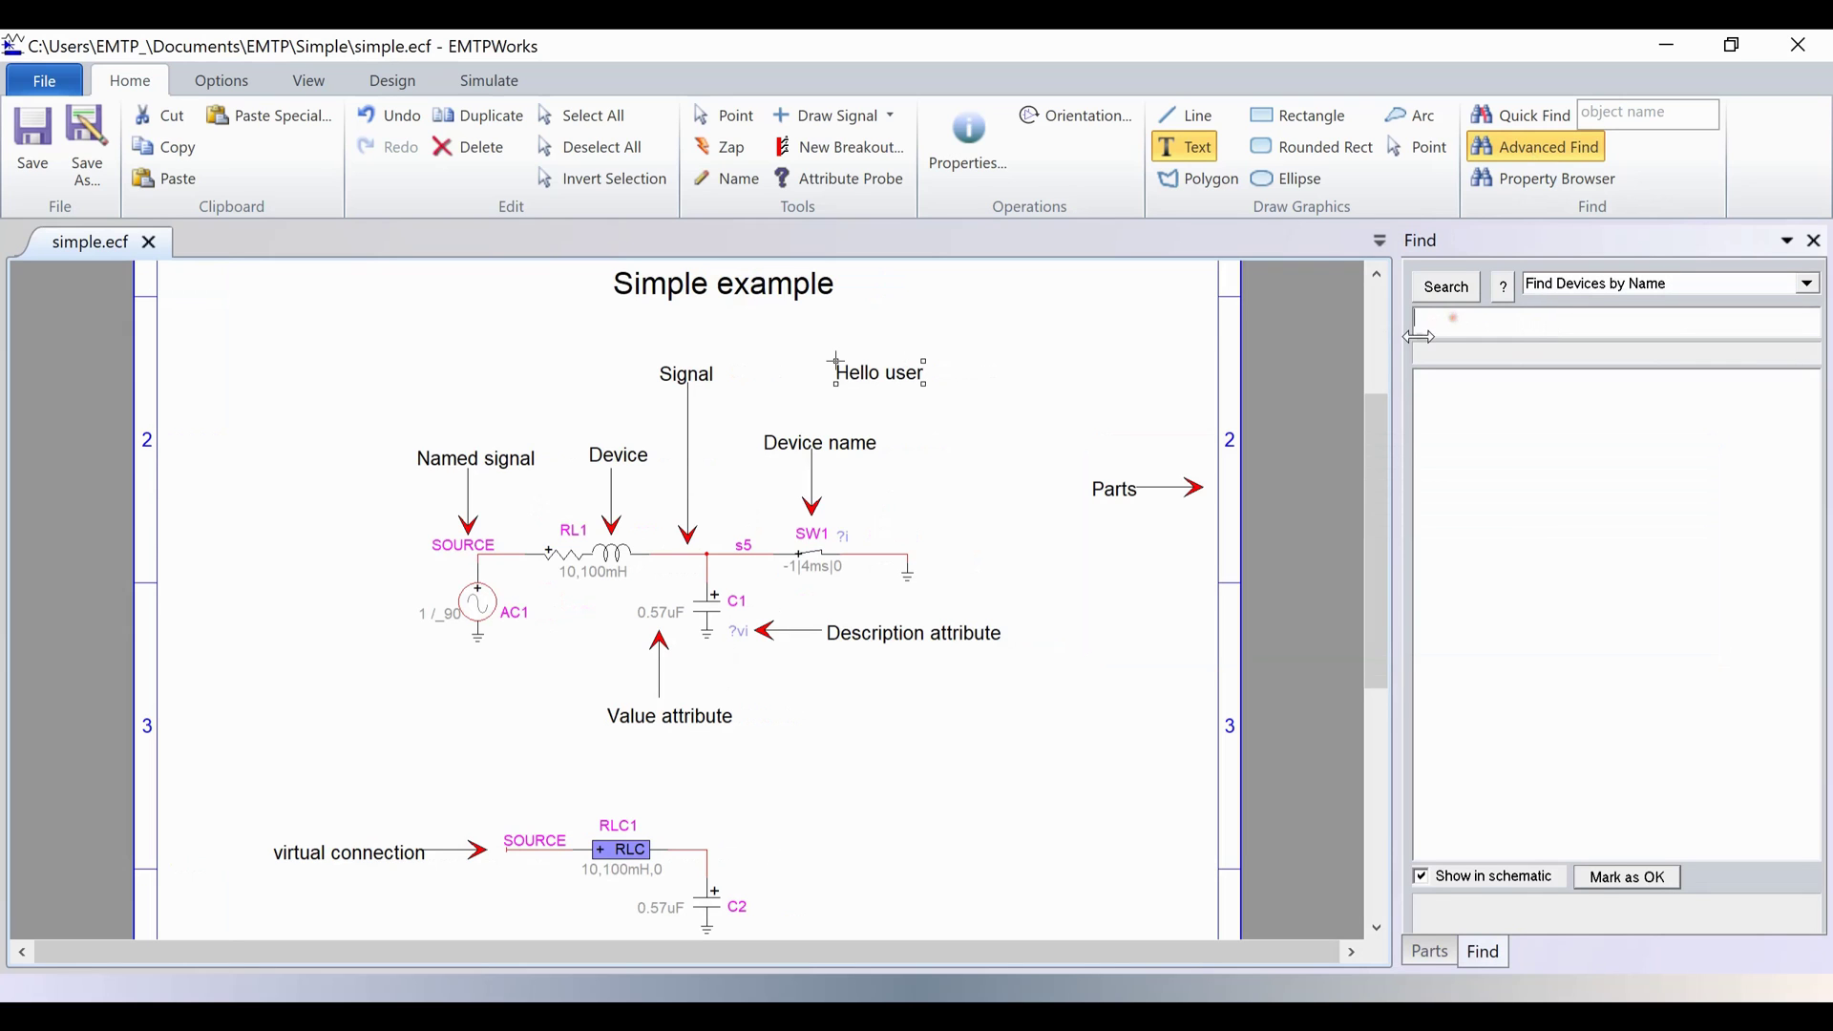
{"action": "type", "text": "SW1"}
{"action": "left_click", "coordinate": [1452, 292]}
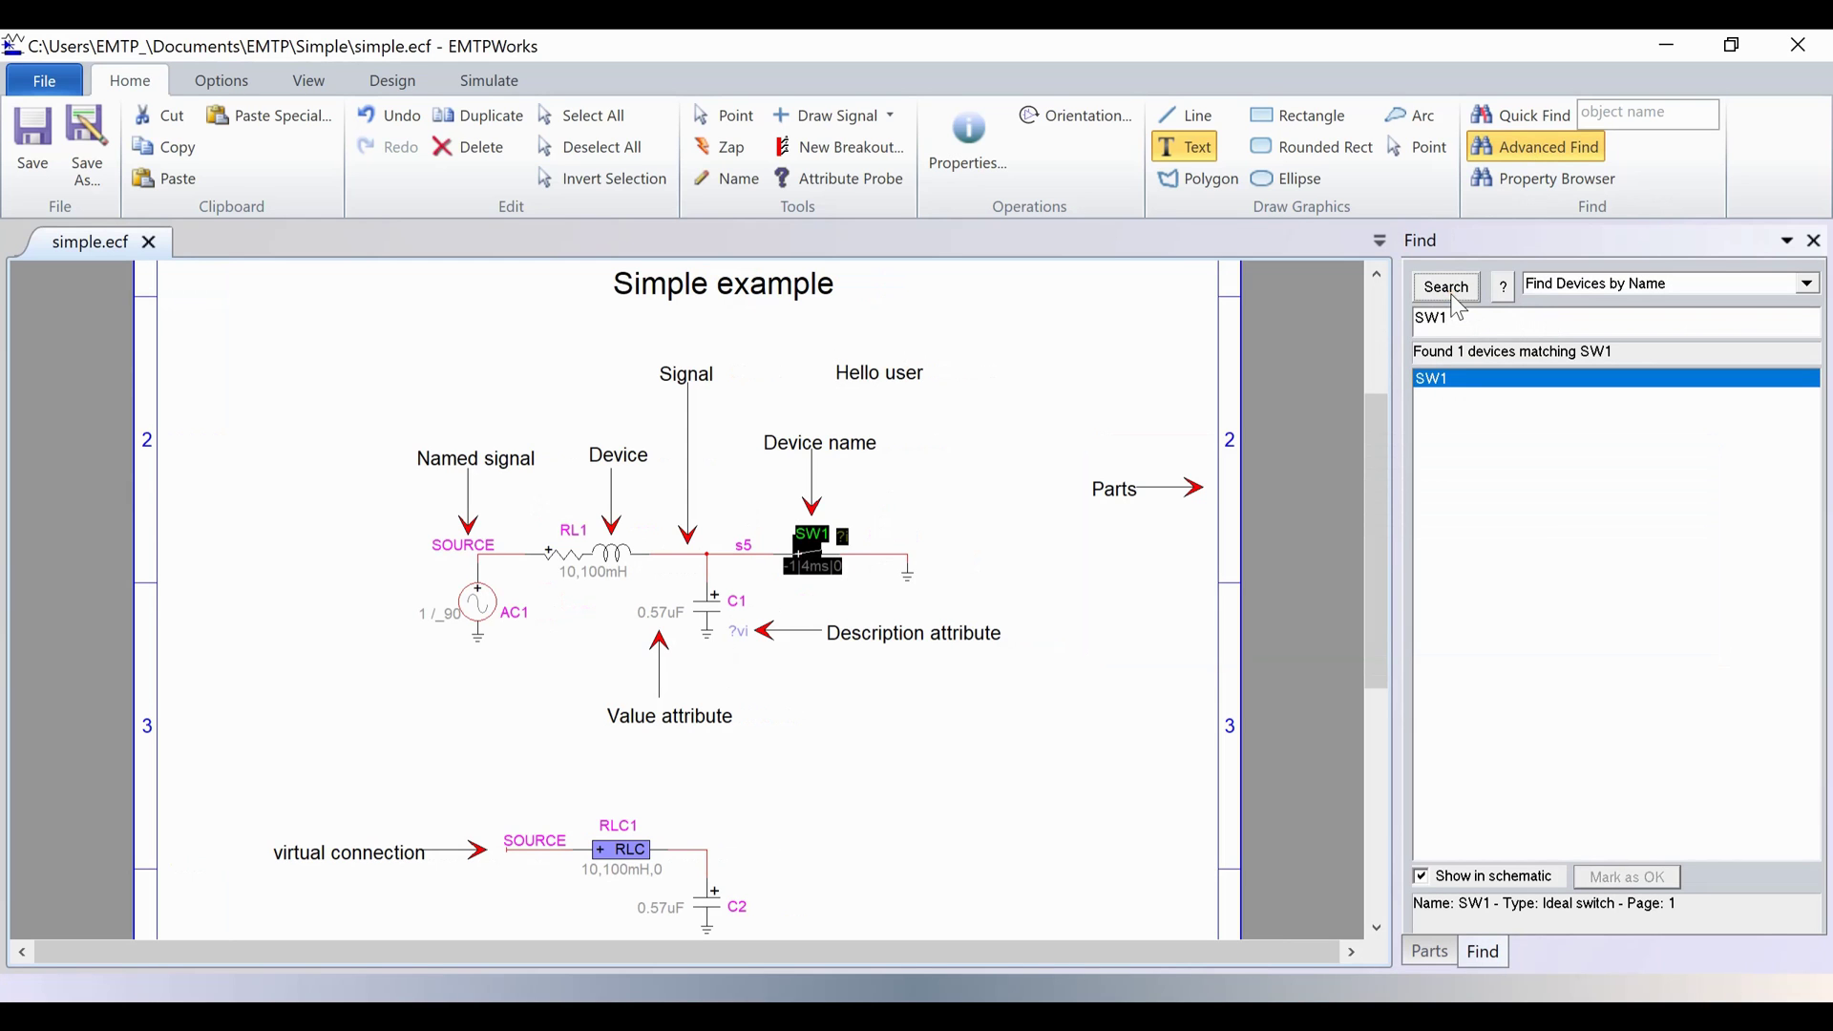
Browse the Options ribbon commands, then move on to the View ribbon.
{"action": "left_click", "coordinate": [208, 84]}
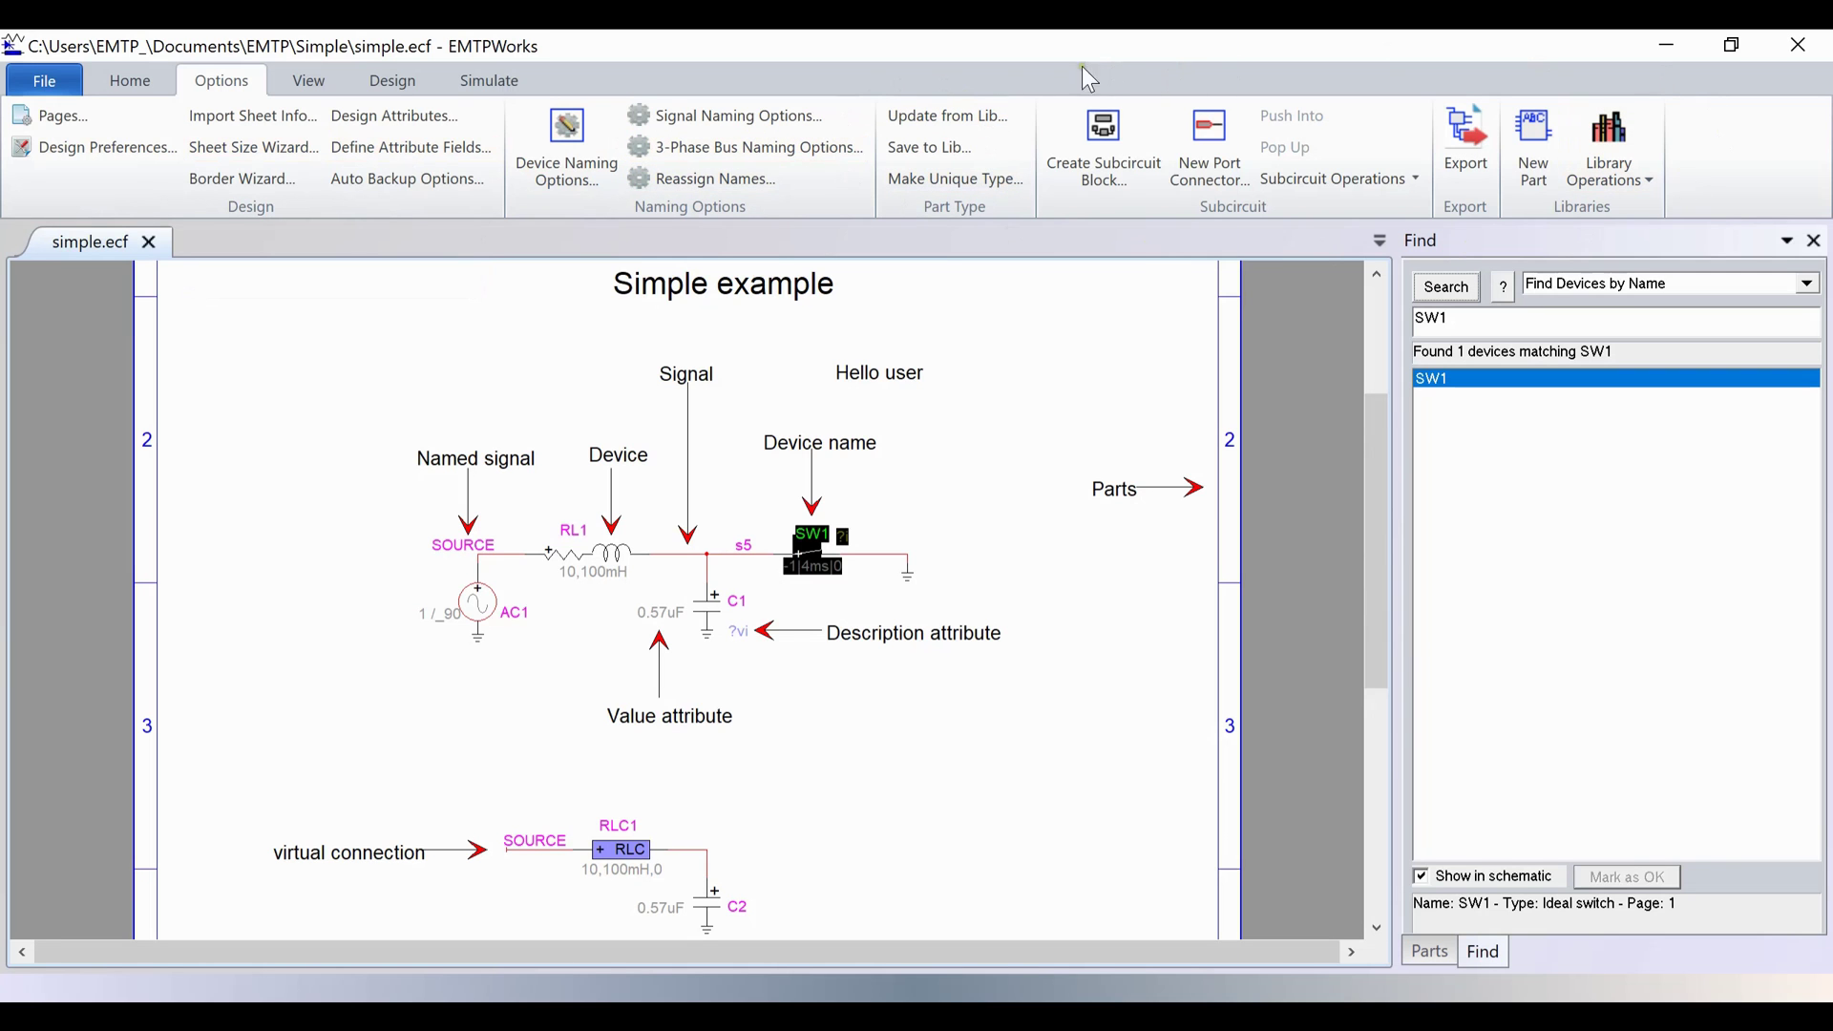
{"action": "left_click", "coordinate": [313, 82]}
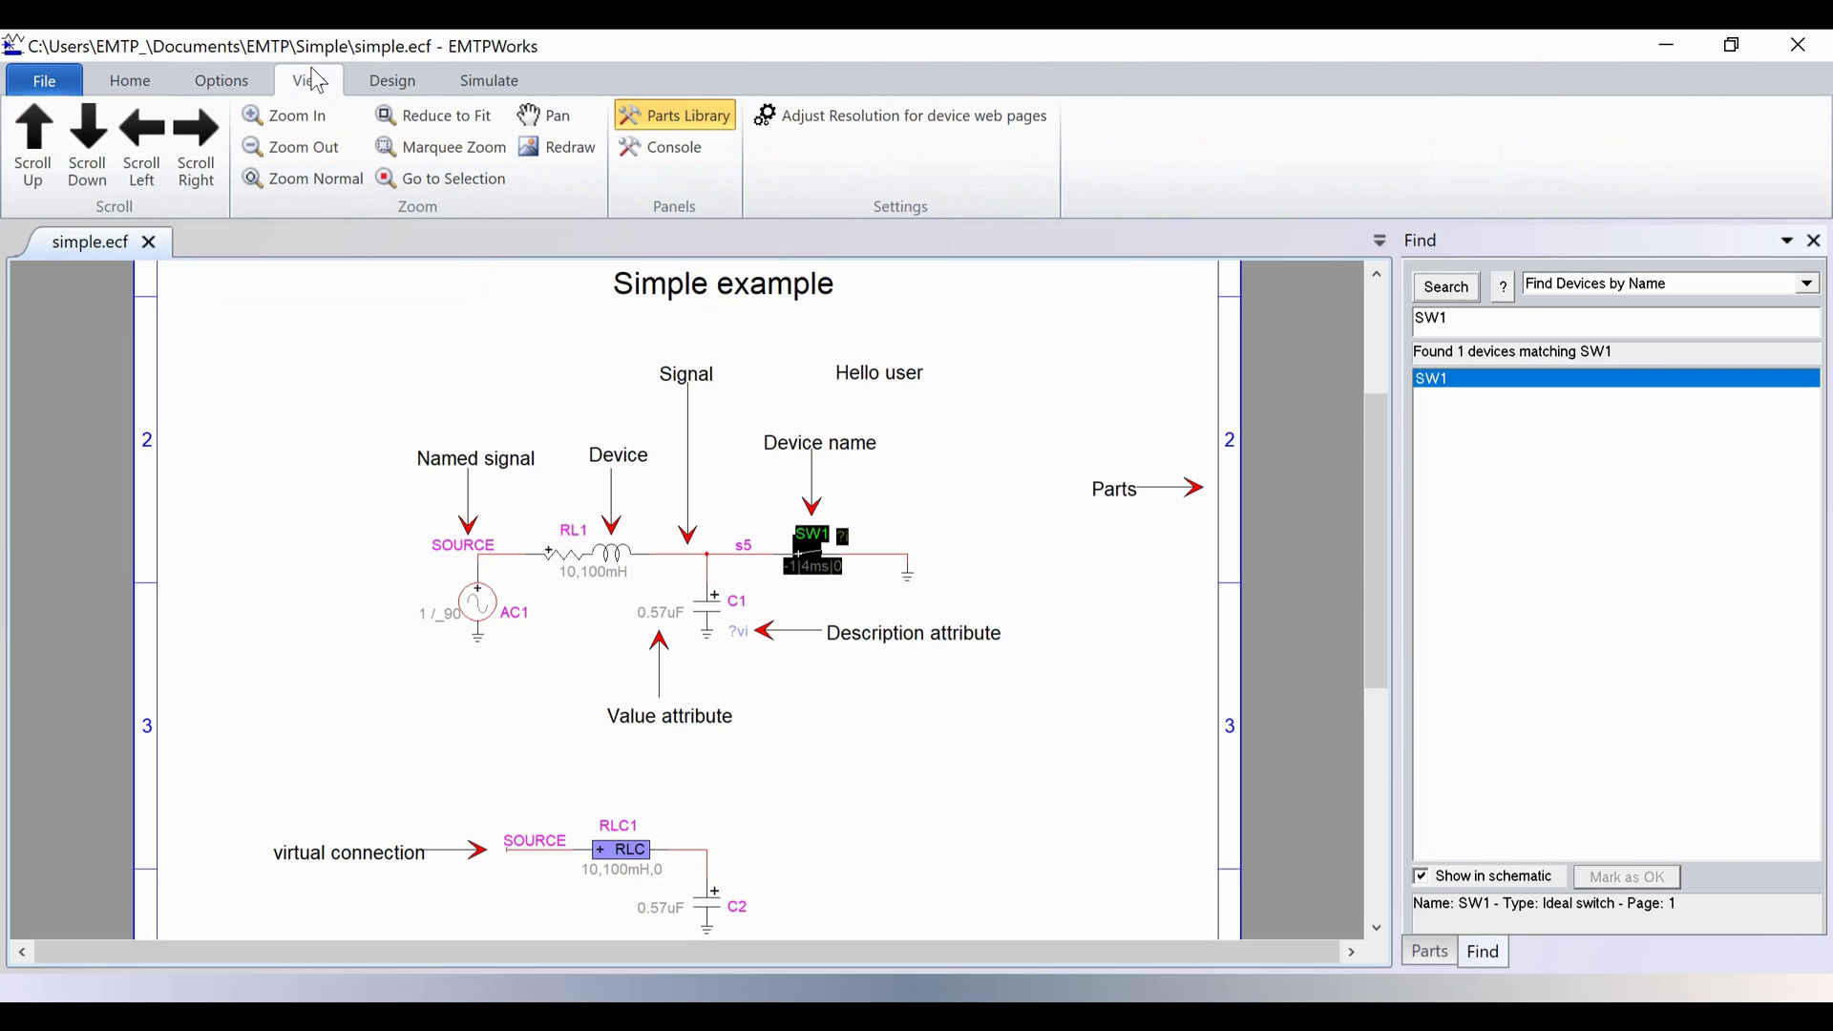
Zoom in, zoom out twice, and pan the schematic slightly downward.
{"action": "left_click", "coordinate": [315, 118]}
{"action": "left_click", "coordinate": [300, 143]}
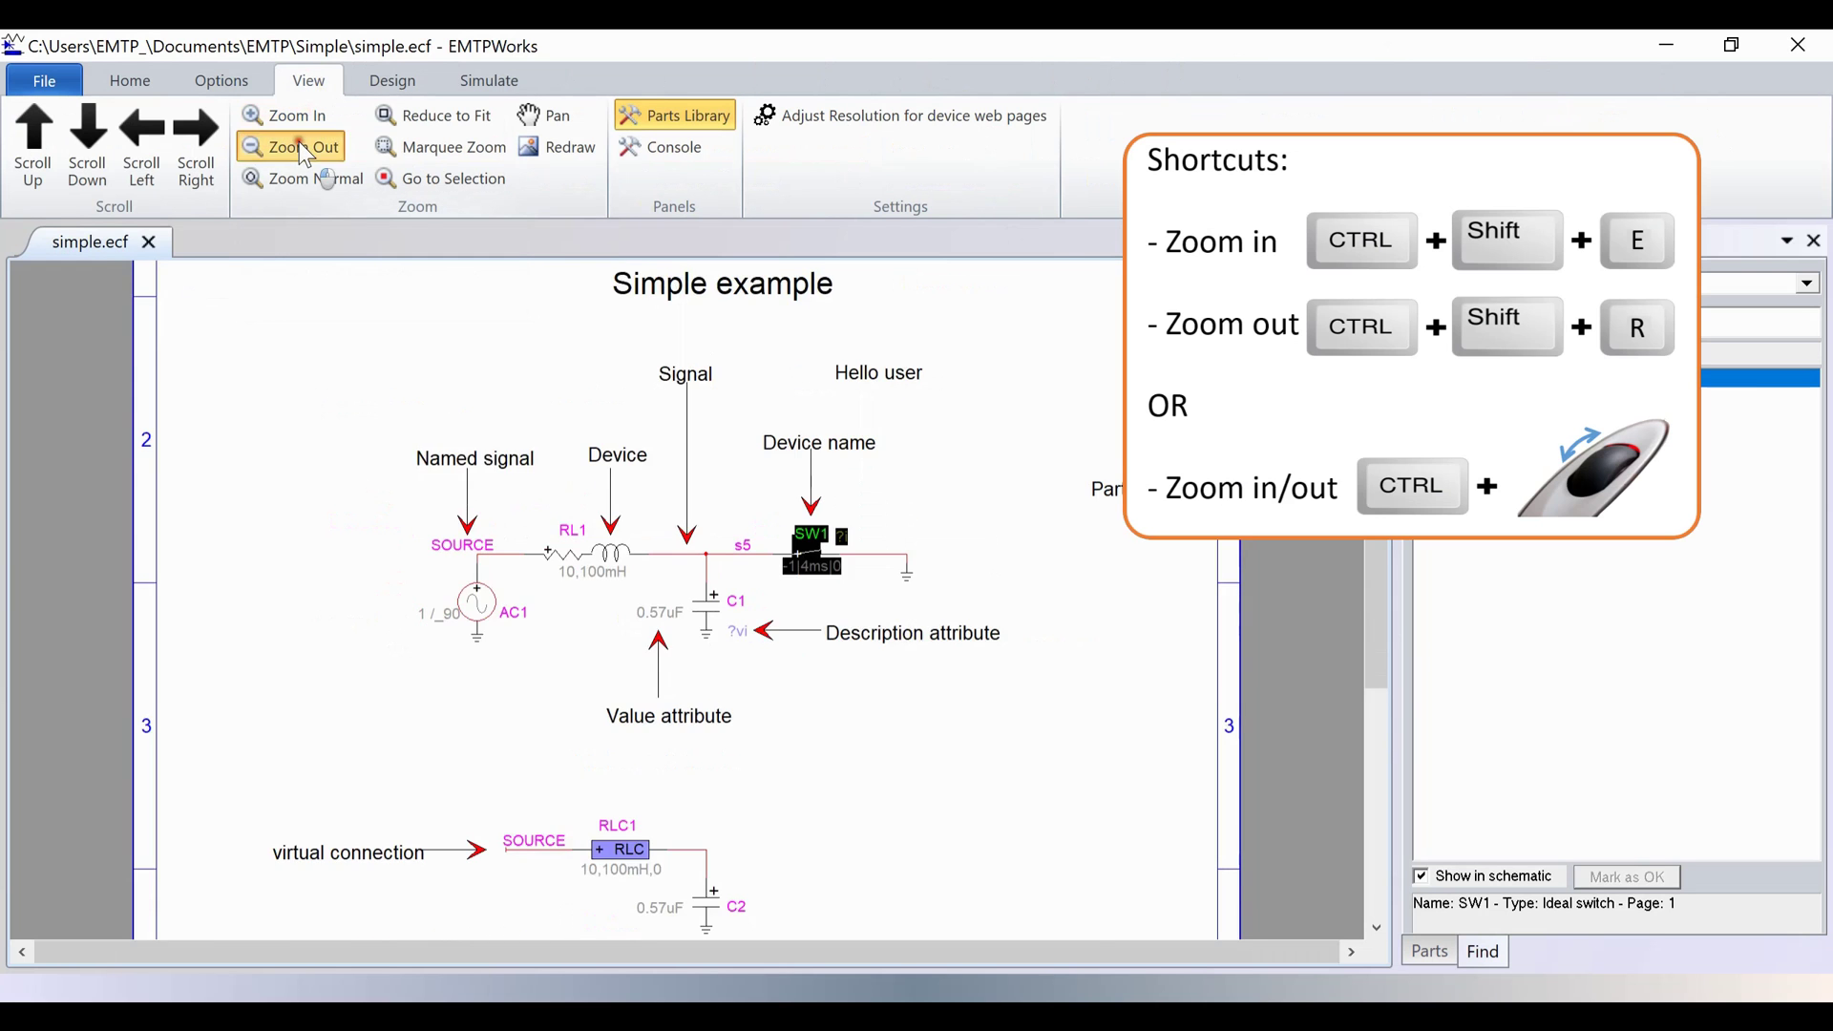
{"action": "left_click", "coordinate": [300, 143]}
{"action": "left_click", "coordinate": [543, 116]}
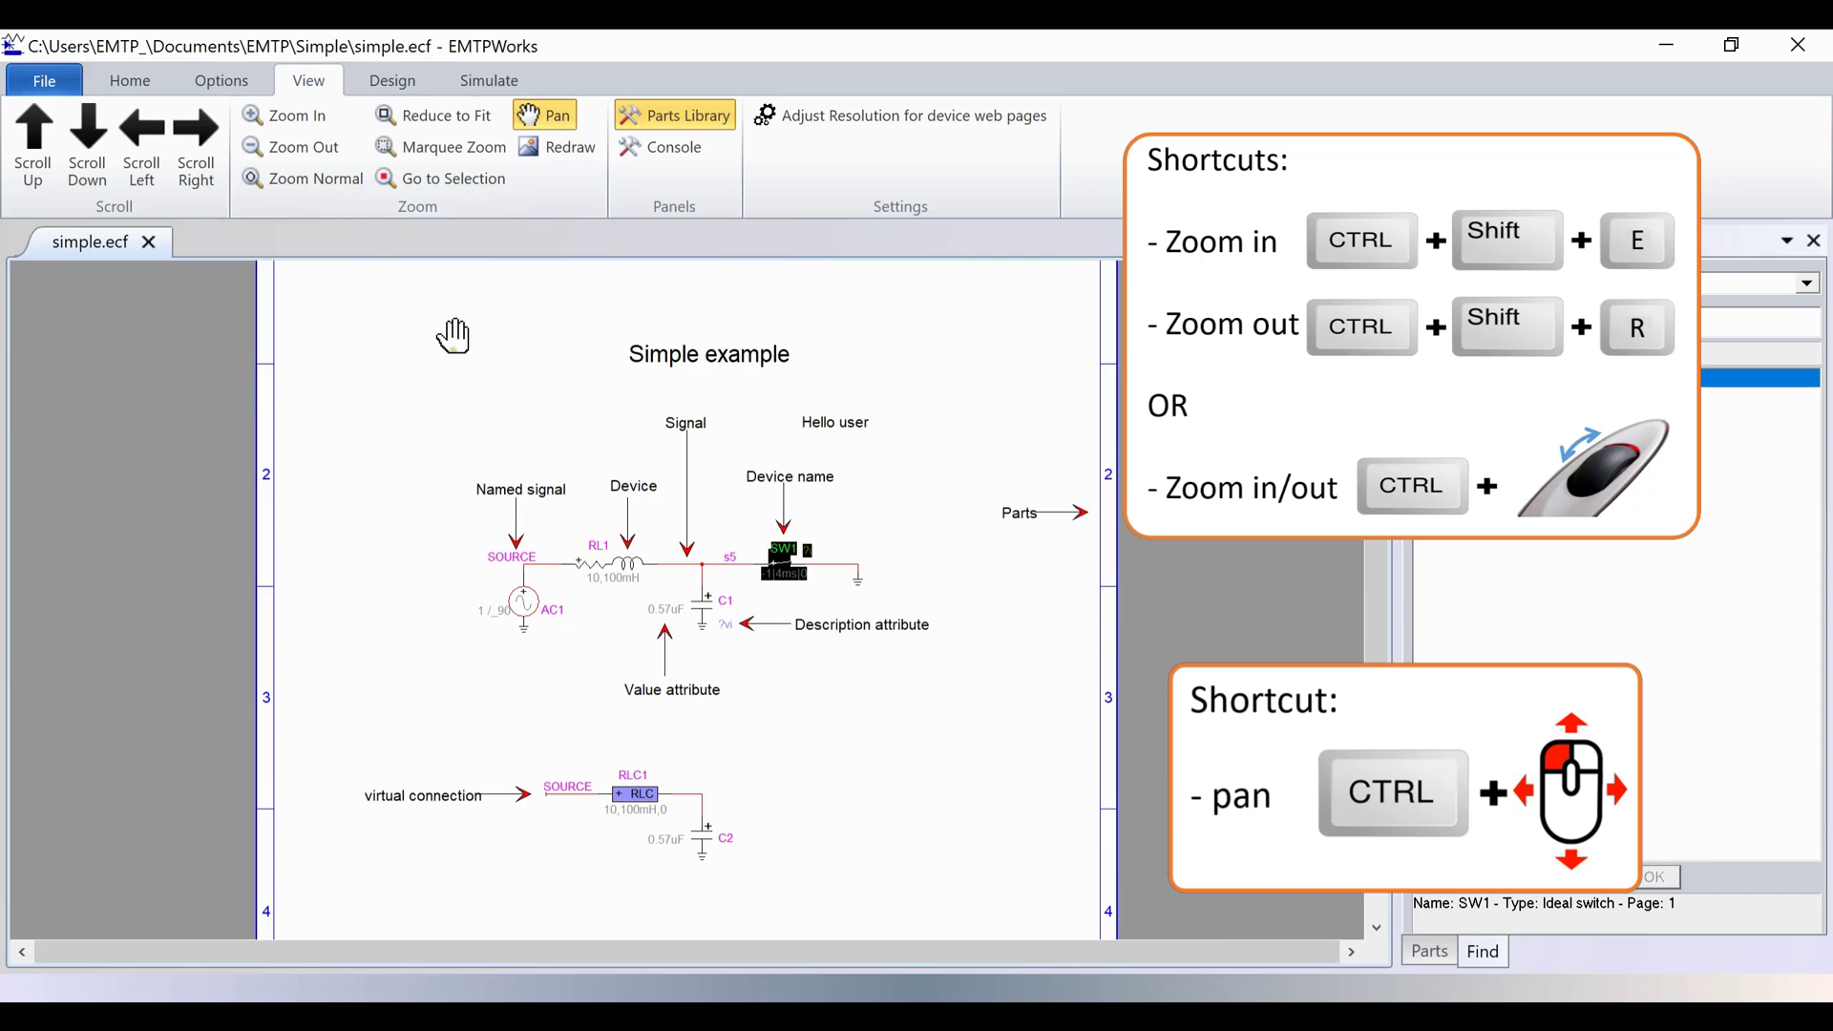
{"action": "left_click_drag", "start_coordinate": [450, 328], "coordinate": [604, 380]}
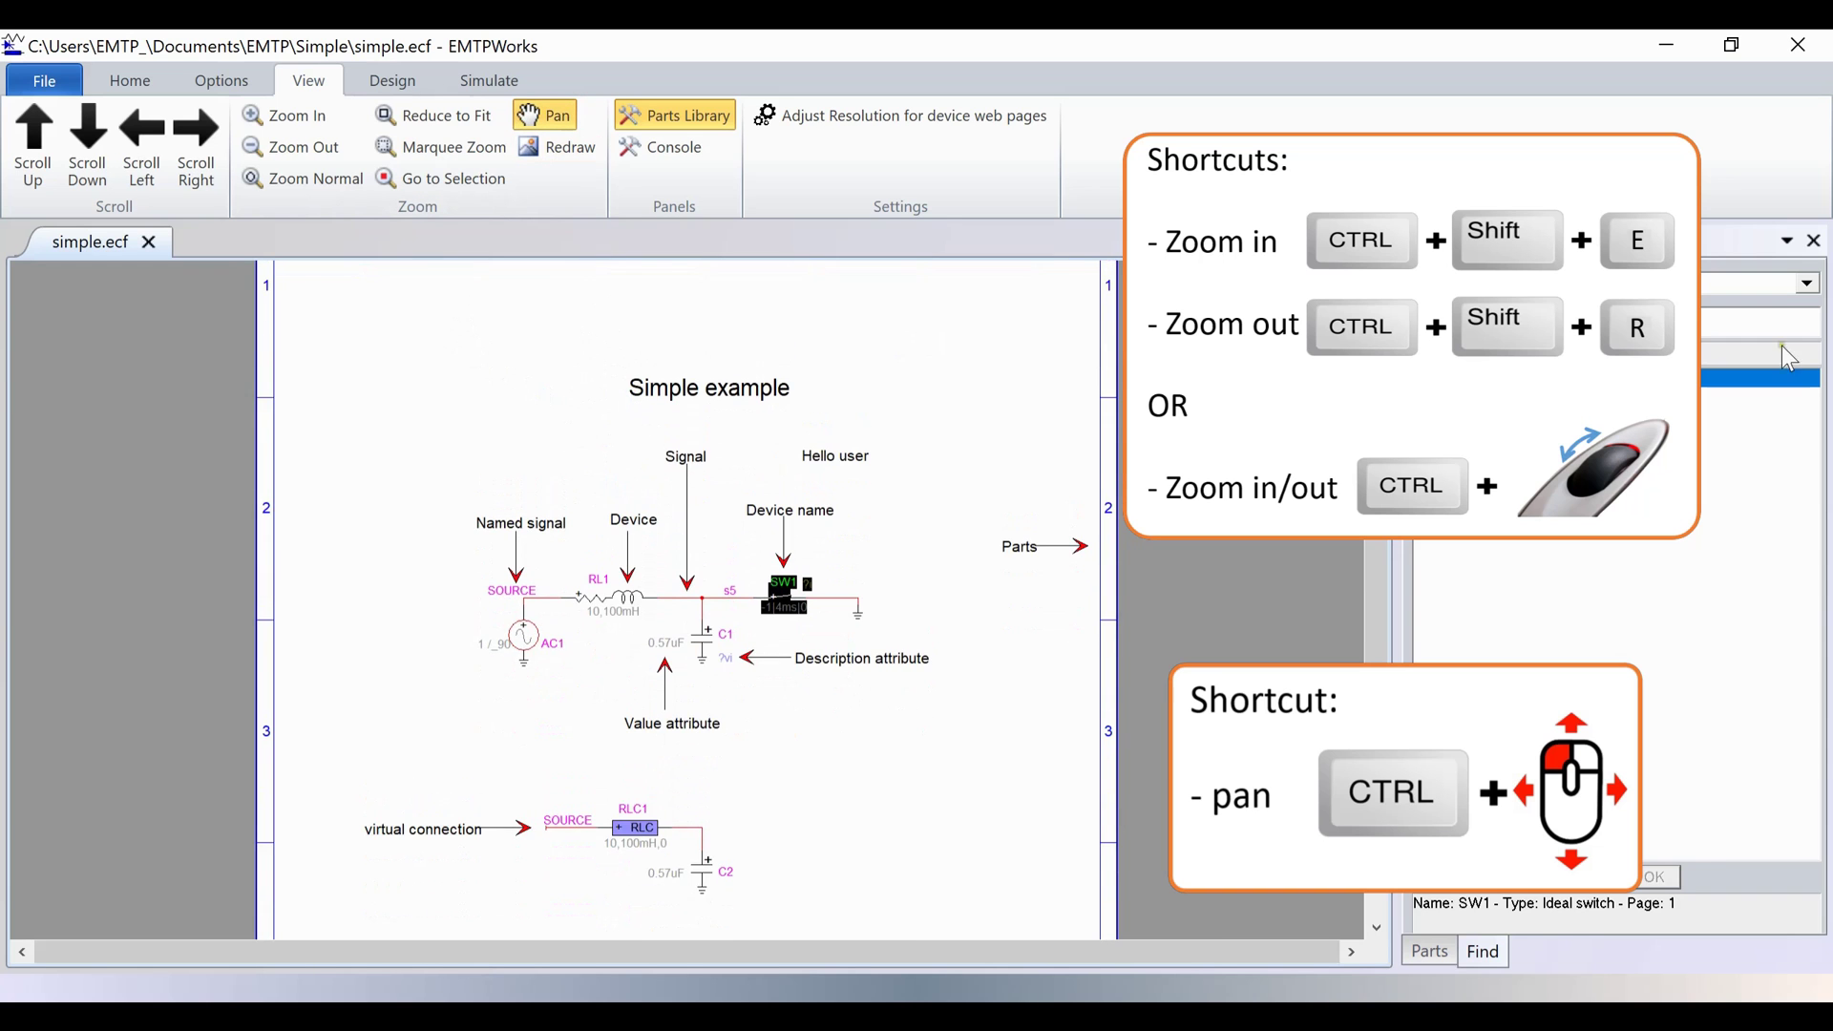
Toggle the Parts Library panel off and on, then open and close the Console.
{"action": "left_click", "coordinate": [627, 124]}
{"action": "left_click", "coordinate": [649, 153]}
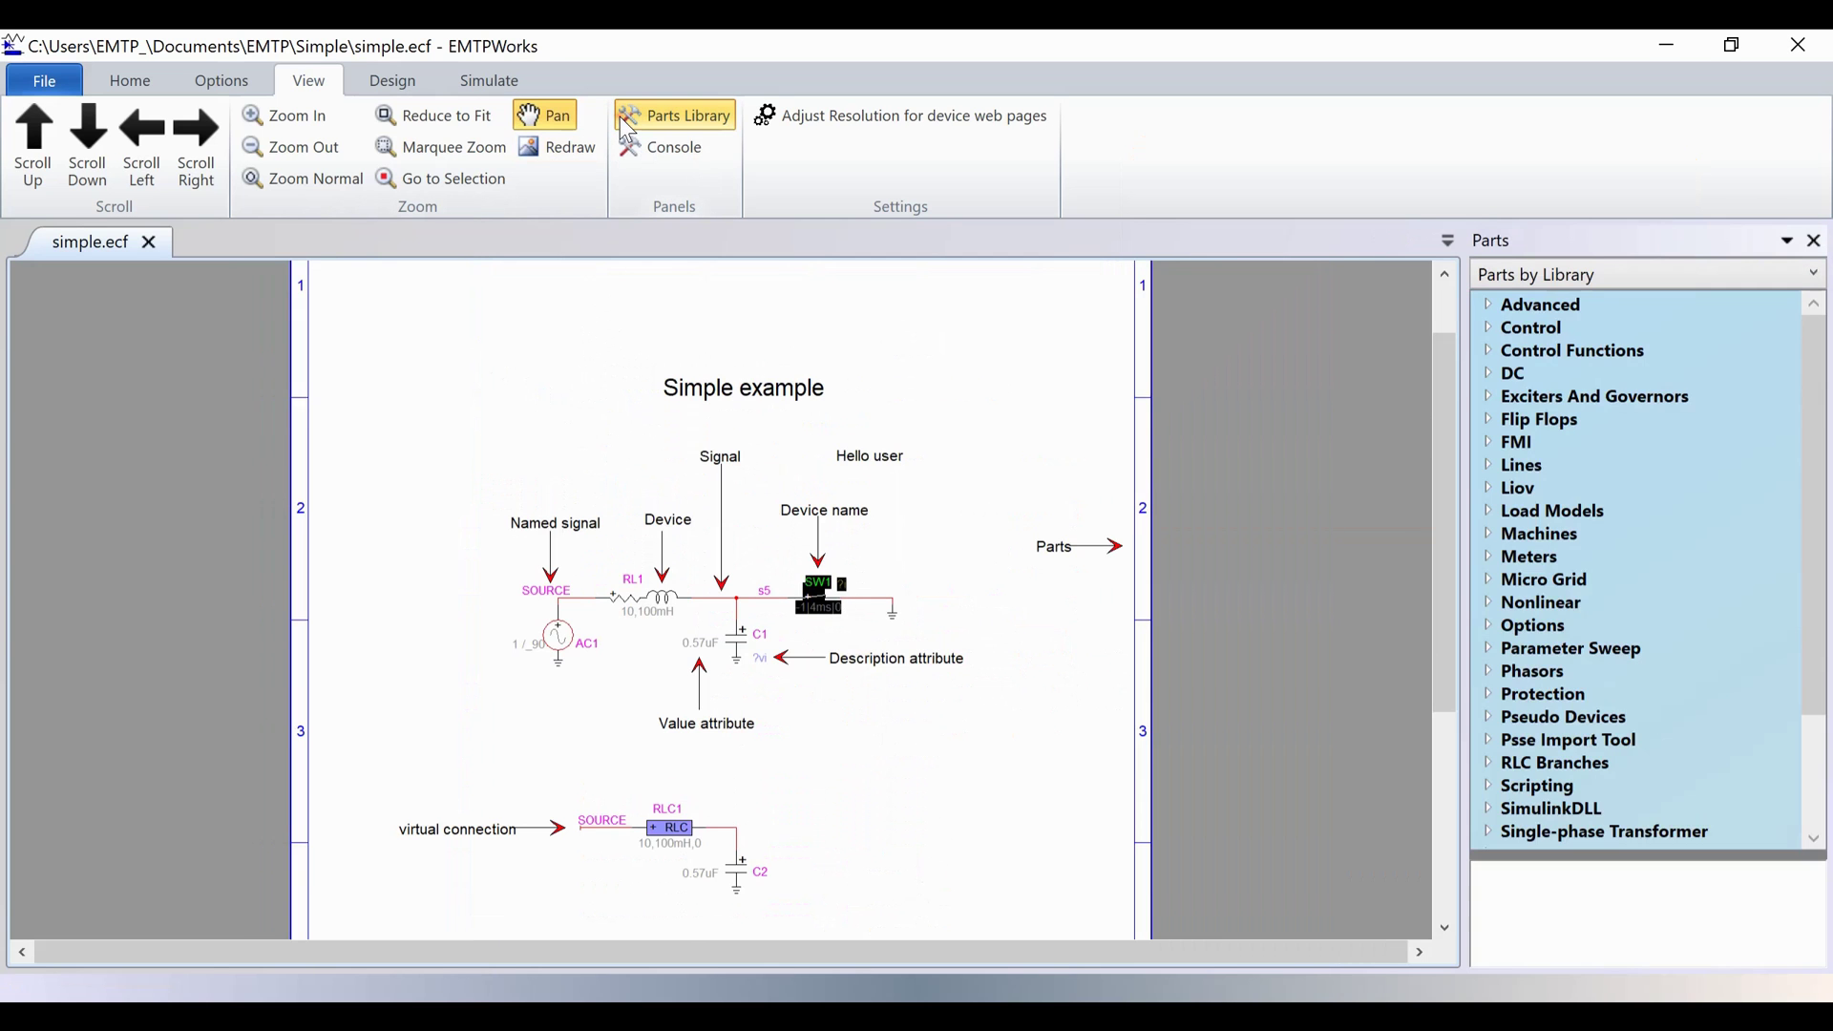
{"action": "left_click", "coordinate": [646, 159]}
{"action": "left_click", "coordinate": [645, 159]}
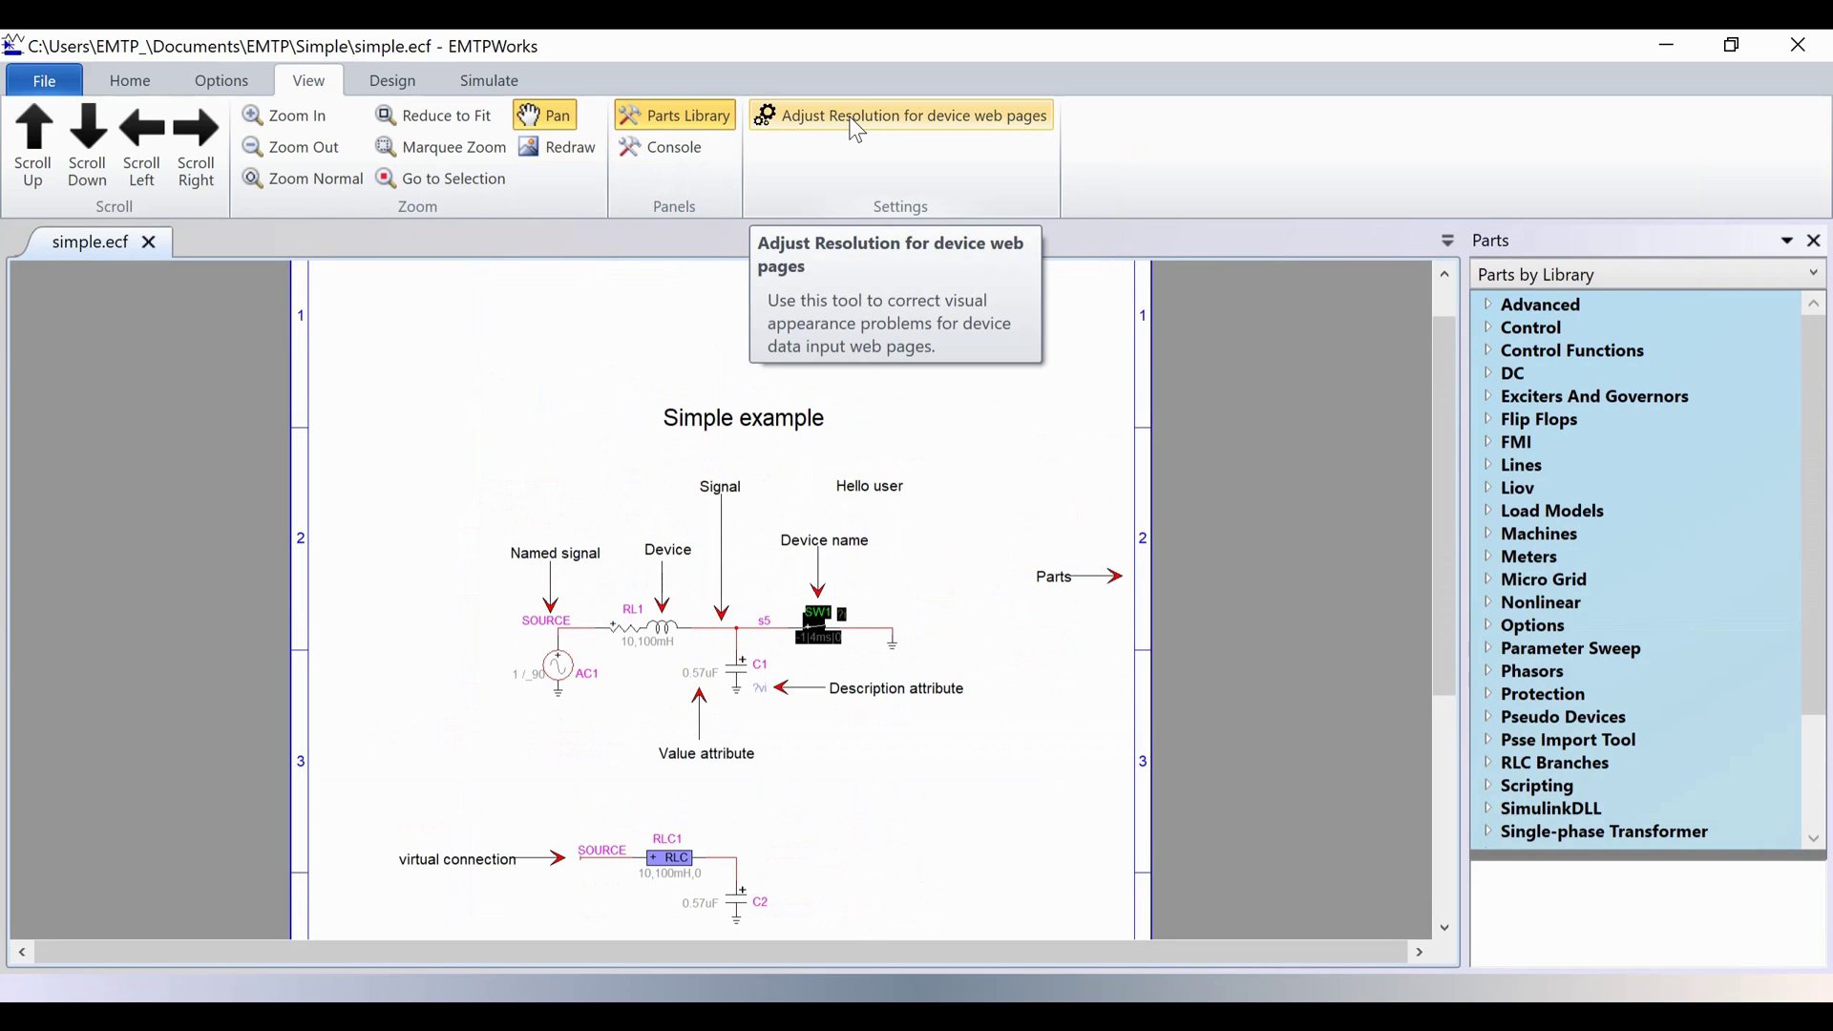
Exclude capacitor C1 from the circuit, then include it again.
{"action": "left_click", "coordinate": [420, 93]}
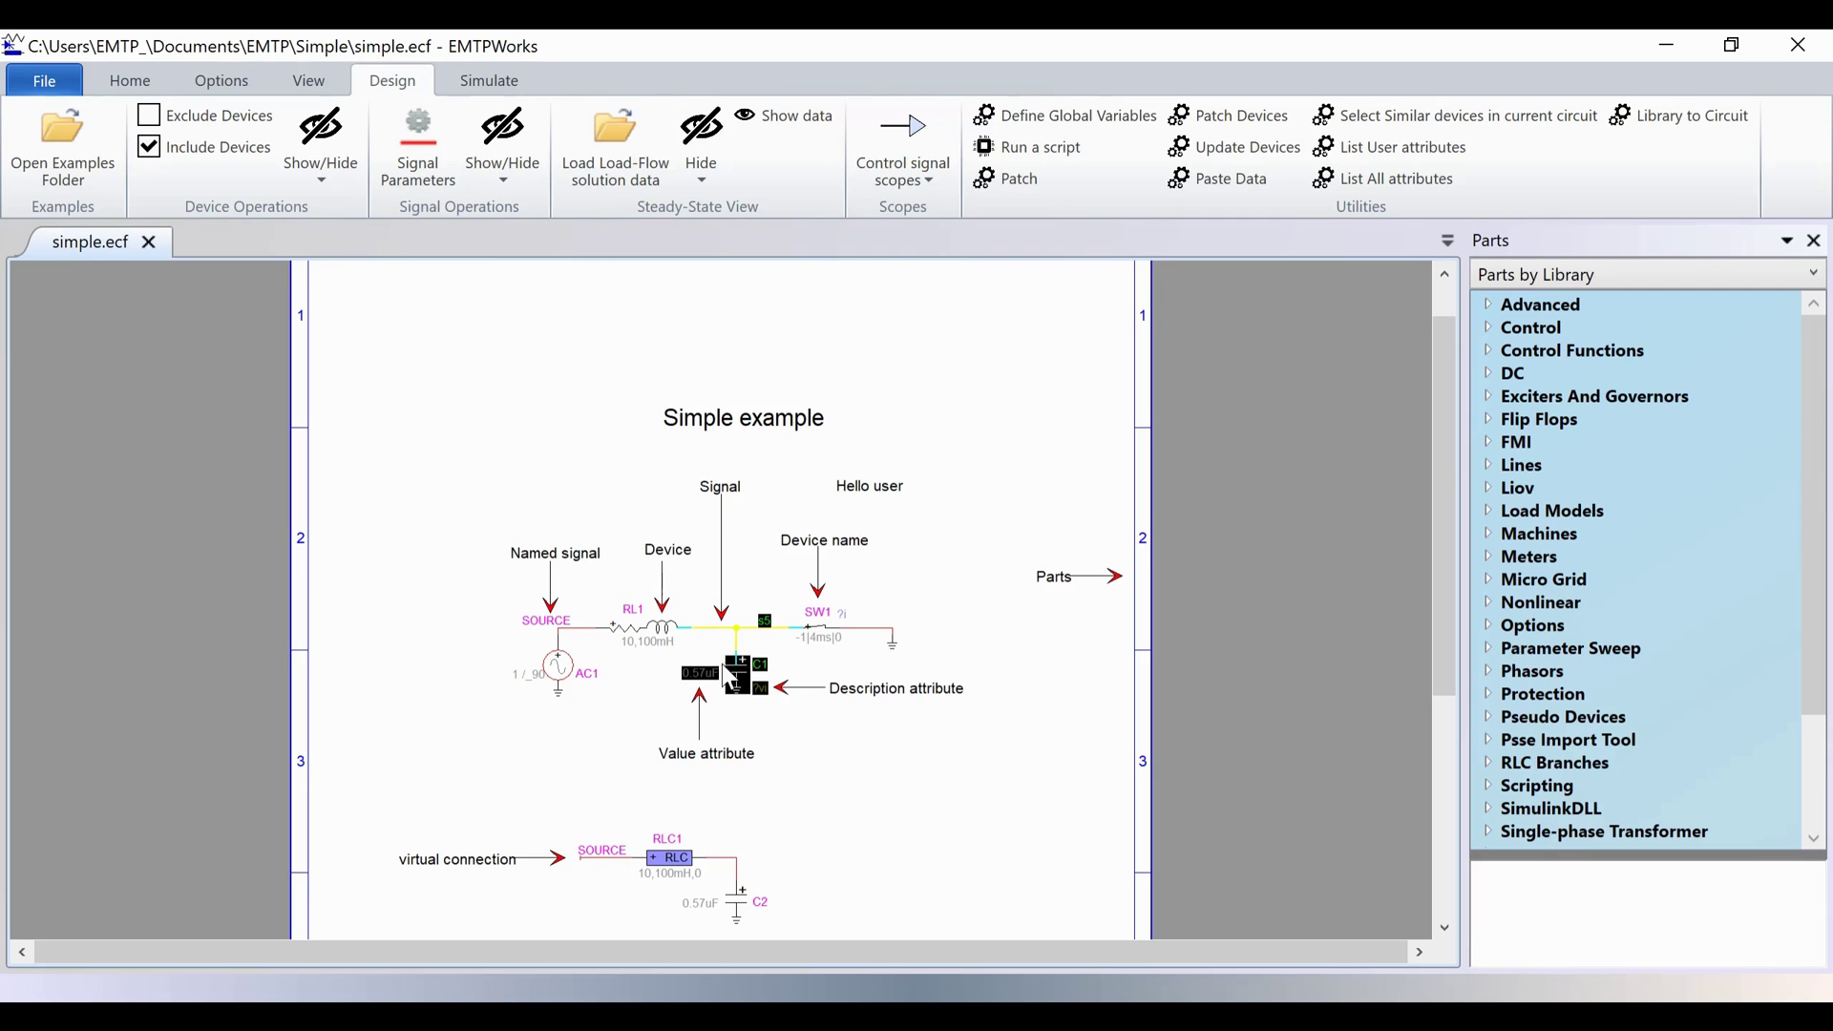
{"action": "left_click", "coordinate": [240, 122]}
{"action": "left_click", "coordinate": [789, 771]}
{"action": "left_click", "coordinate": [742, 708]}
{"action": "left_click", "coordinate": [229, 161]}
Accept the 1 µs time-step, 32 ms simulation settings and run the simulation.
{"action": "left_click", "coordinate": [523, 86]}
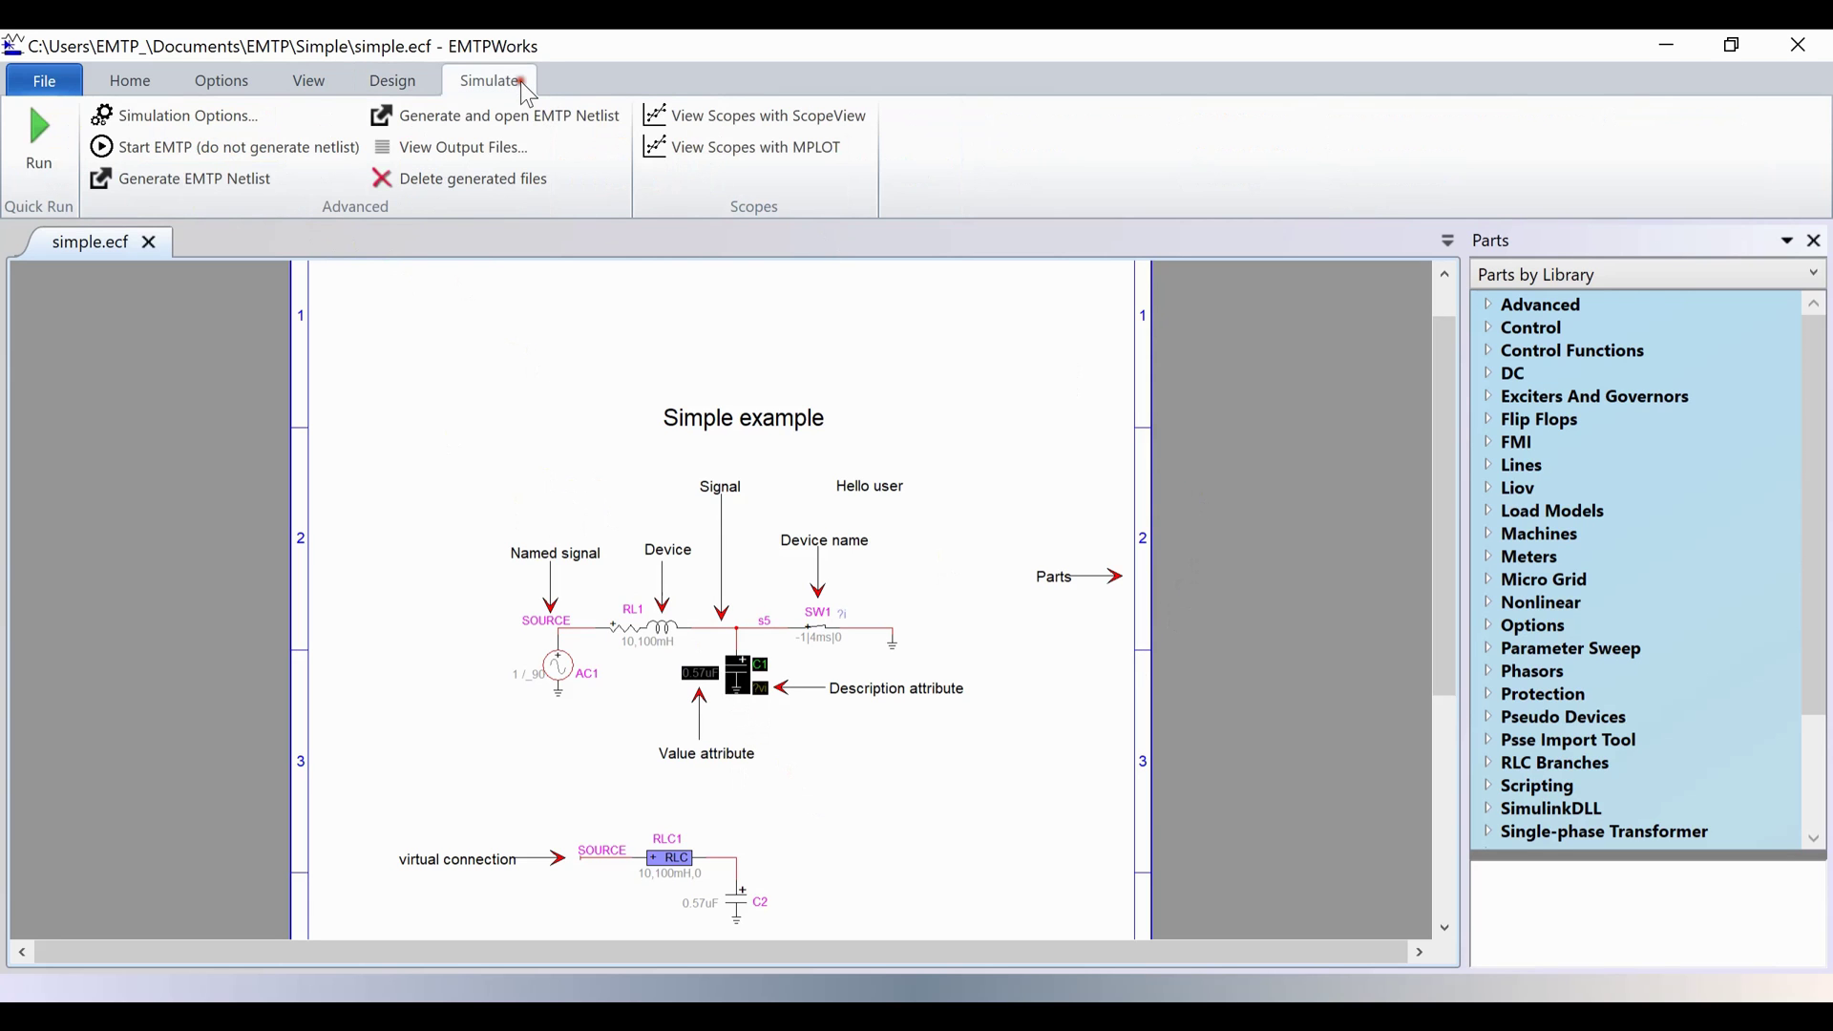
{"action": "left_click", "coordinate": [209, 117]}
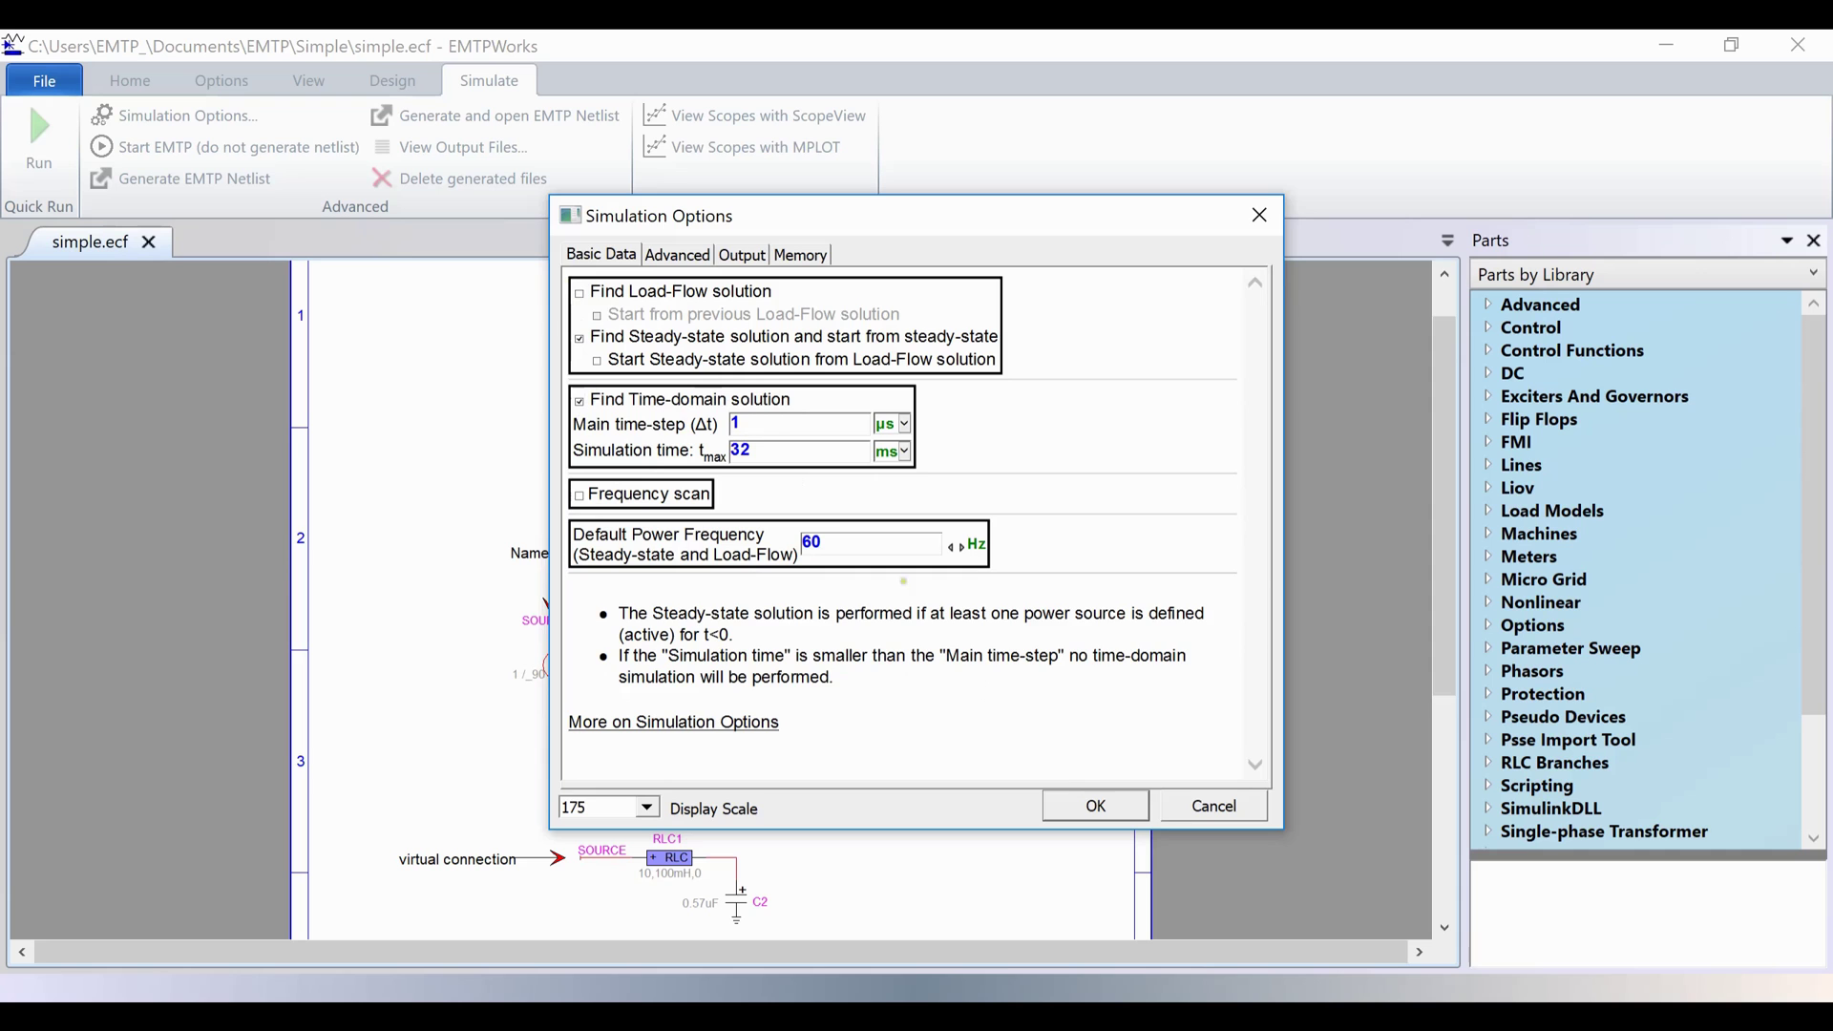
{"action": "left_click", "coordinate": [1087, 807]}
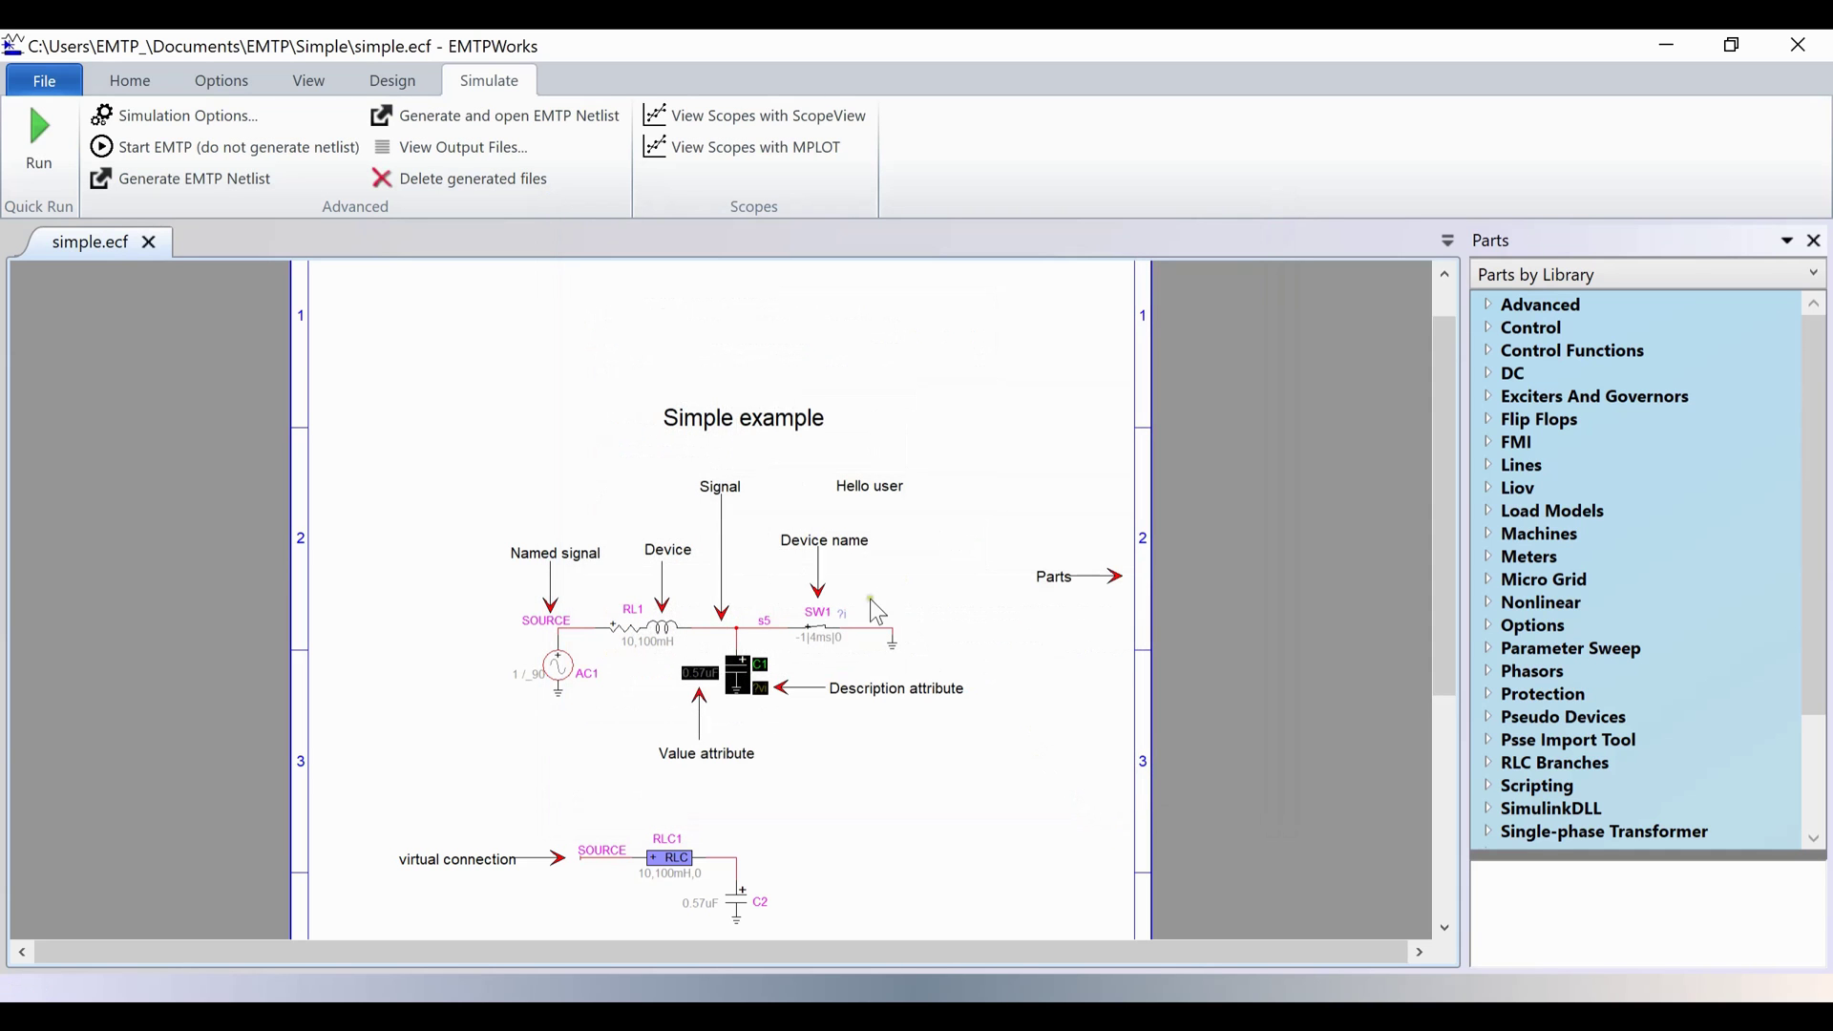
{"action": "left_click", "coordinate": [44, 127]}
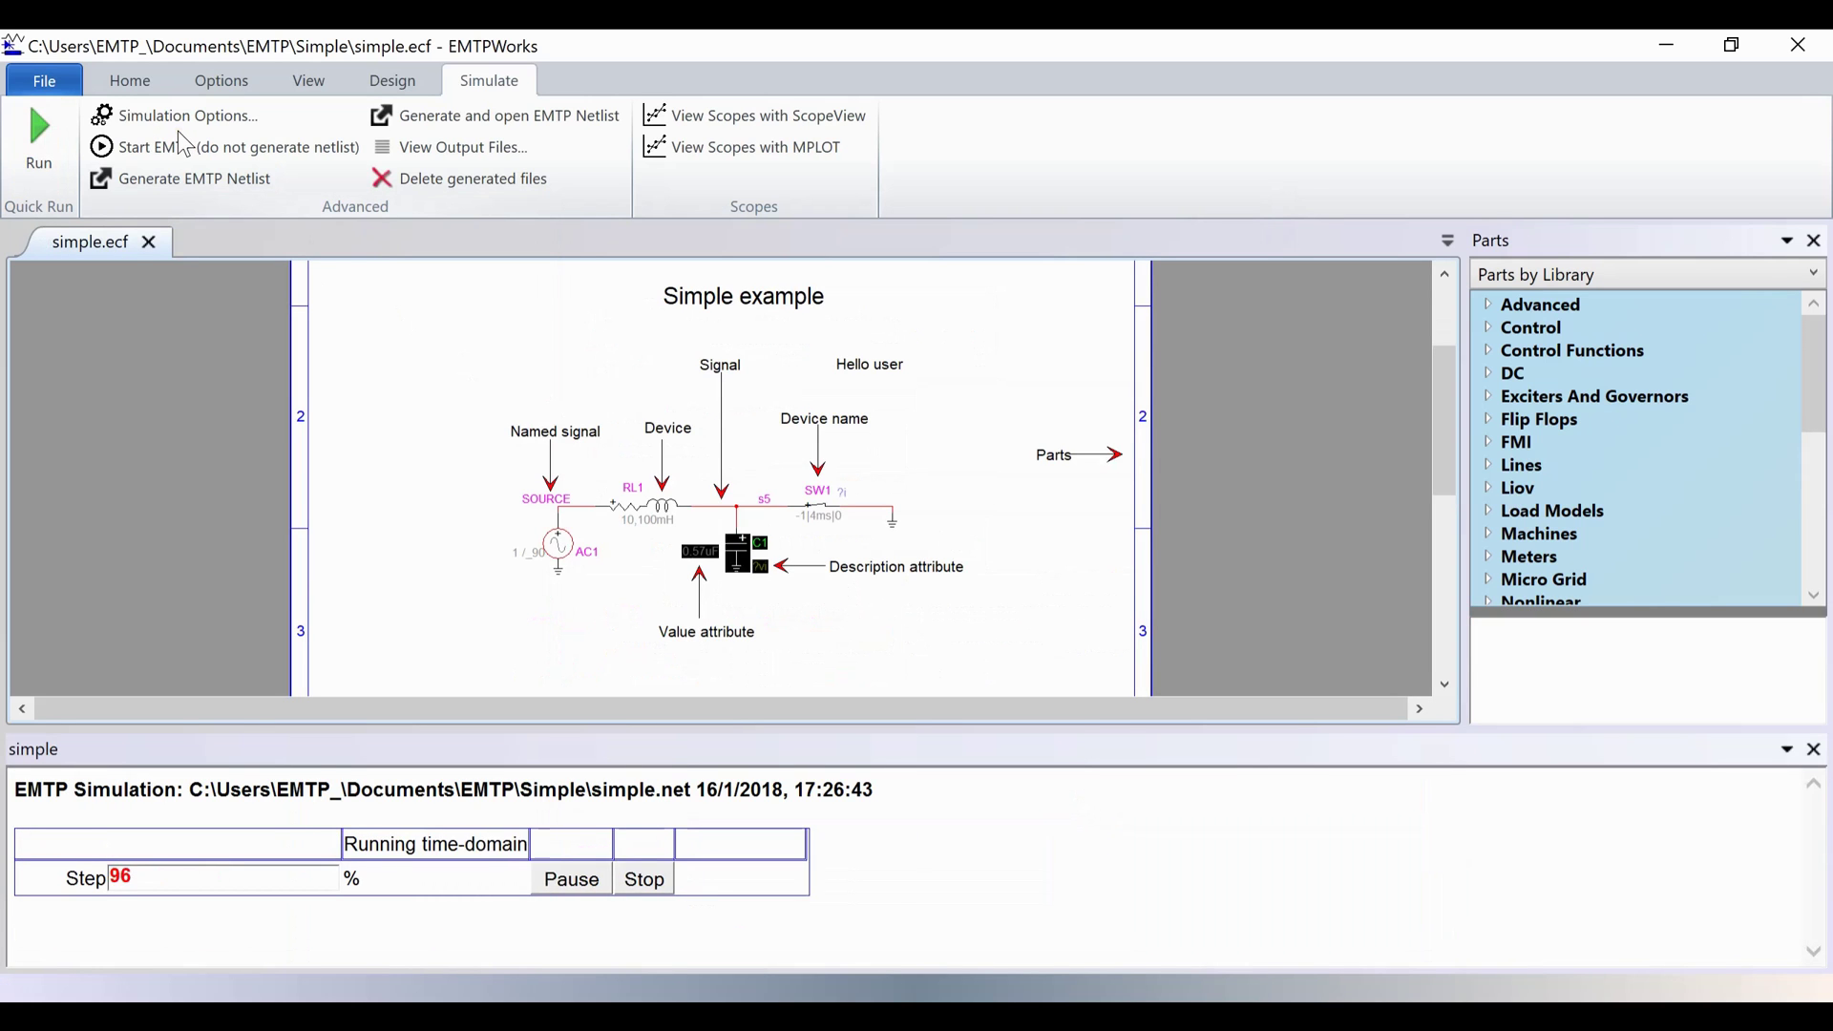
{"action": "left_click", "coordinate": [668, 118]}
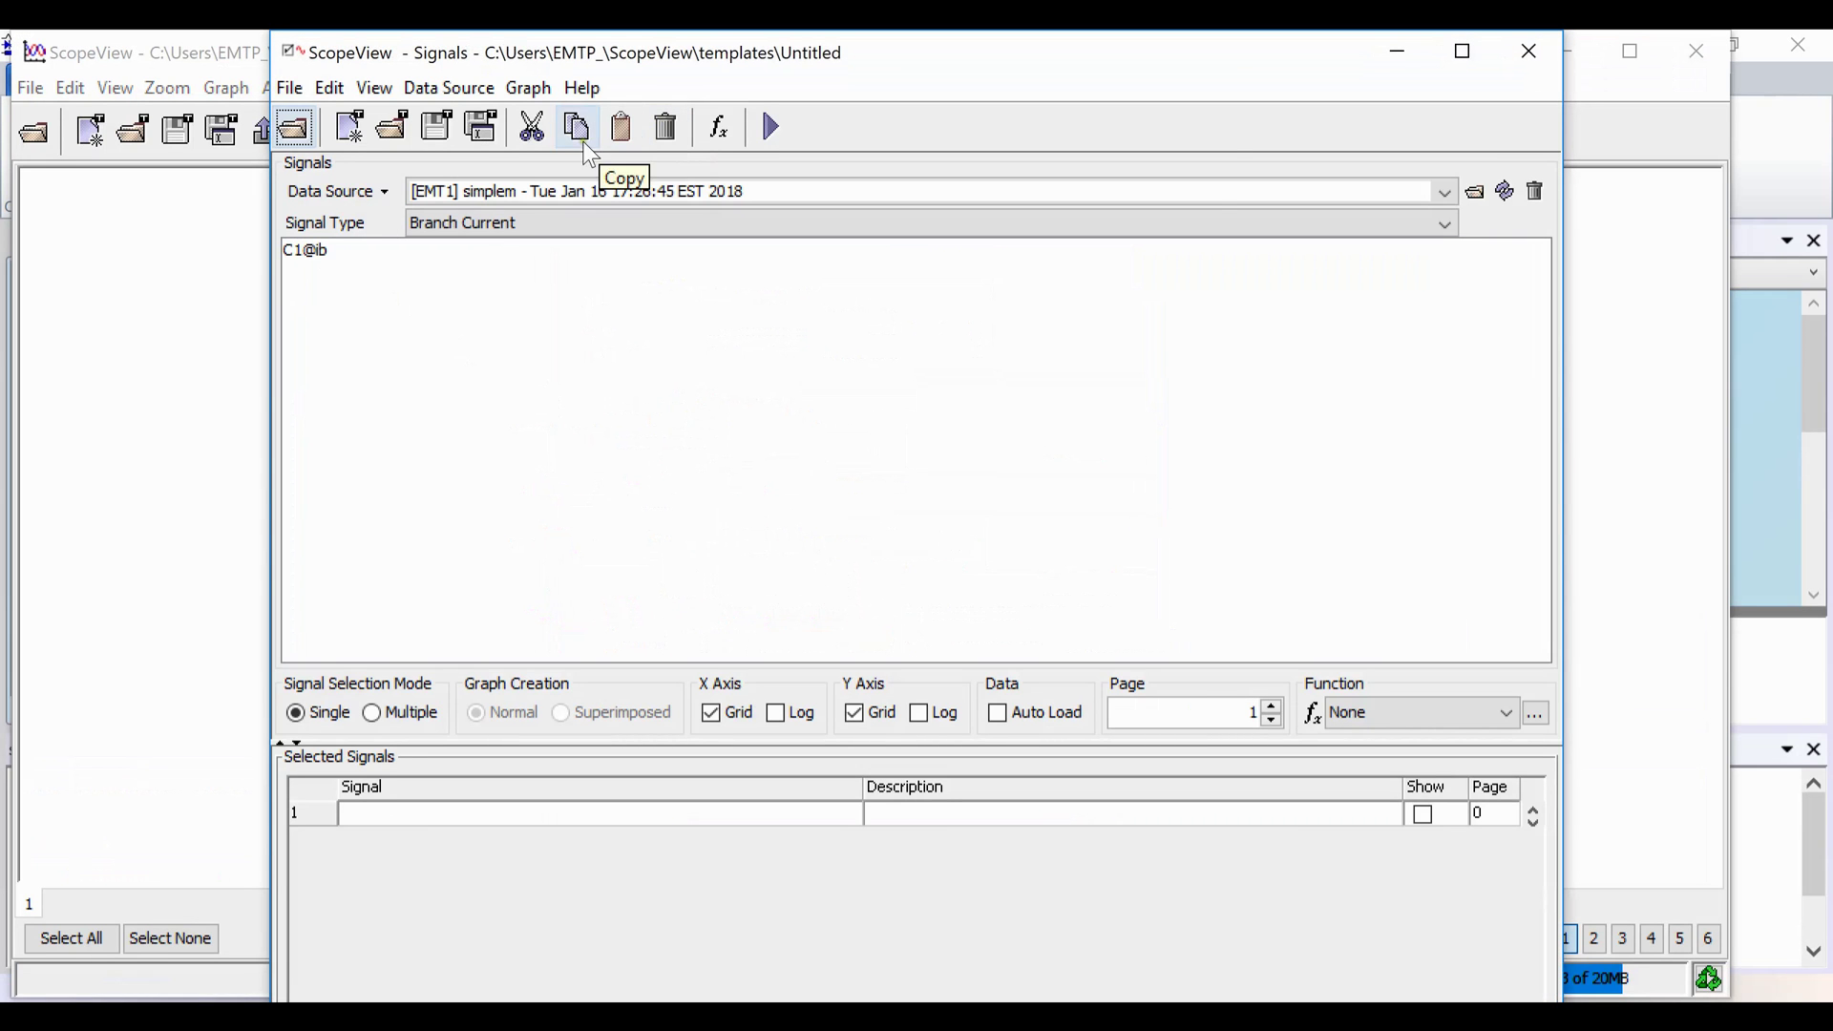
Add the C1@ib branch current signal to the ScopeView plot and view its waveform.
{"action": "left_click", "coordinate": [307, 251]}
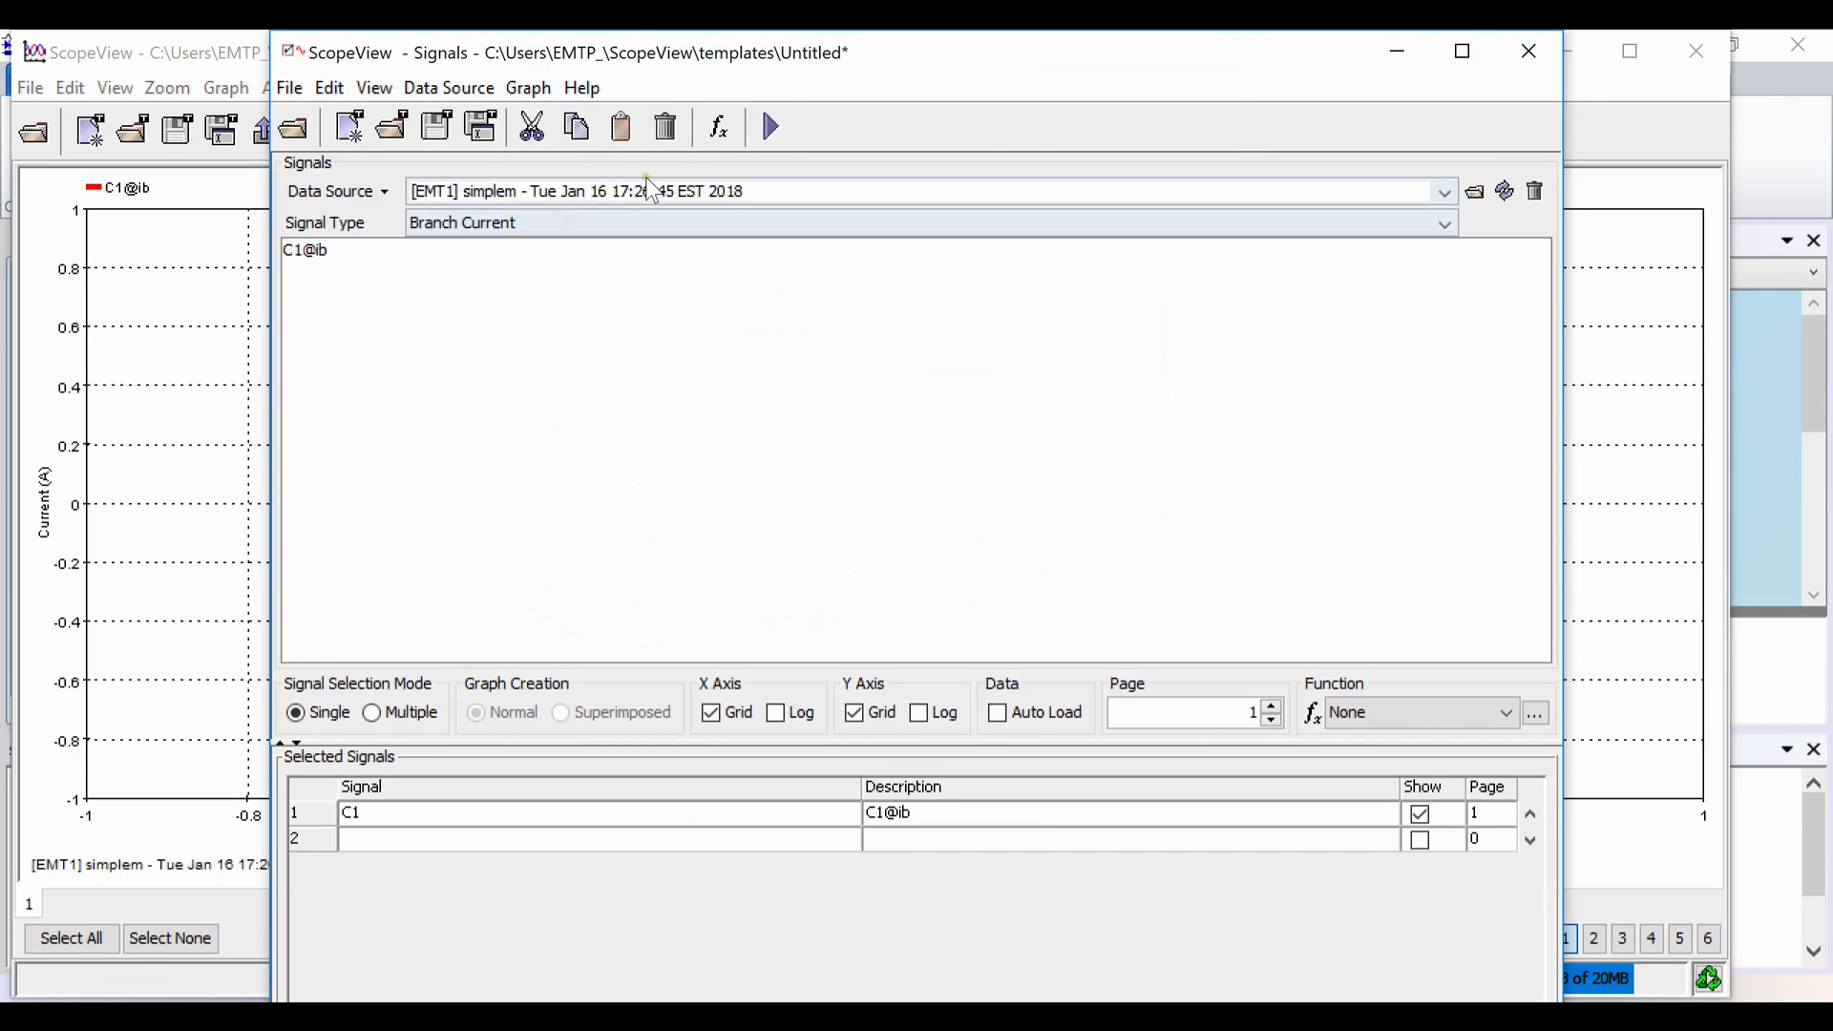
{"action": "left_click", "coordinate": [773, 132]}
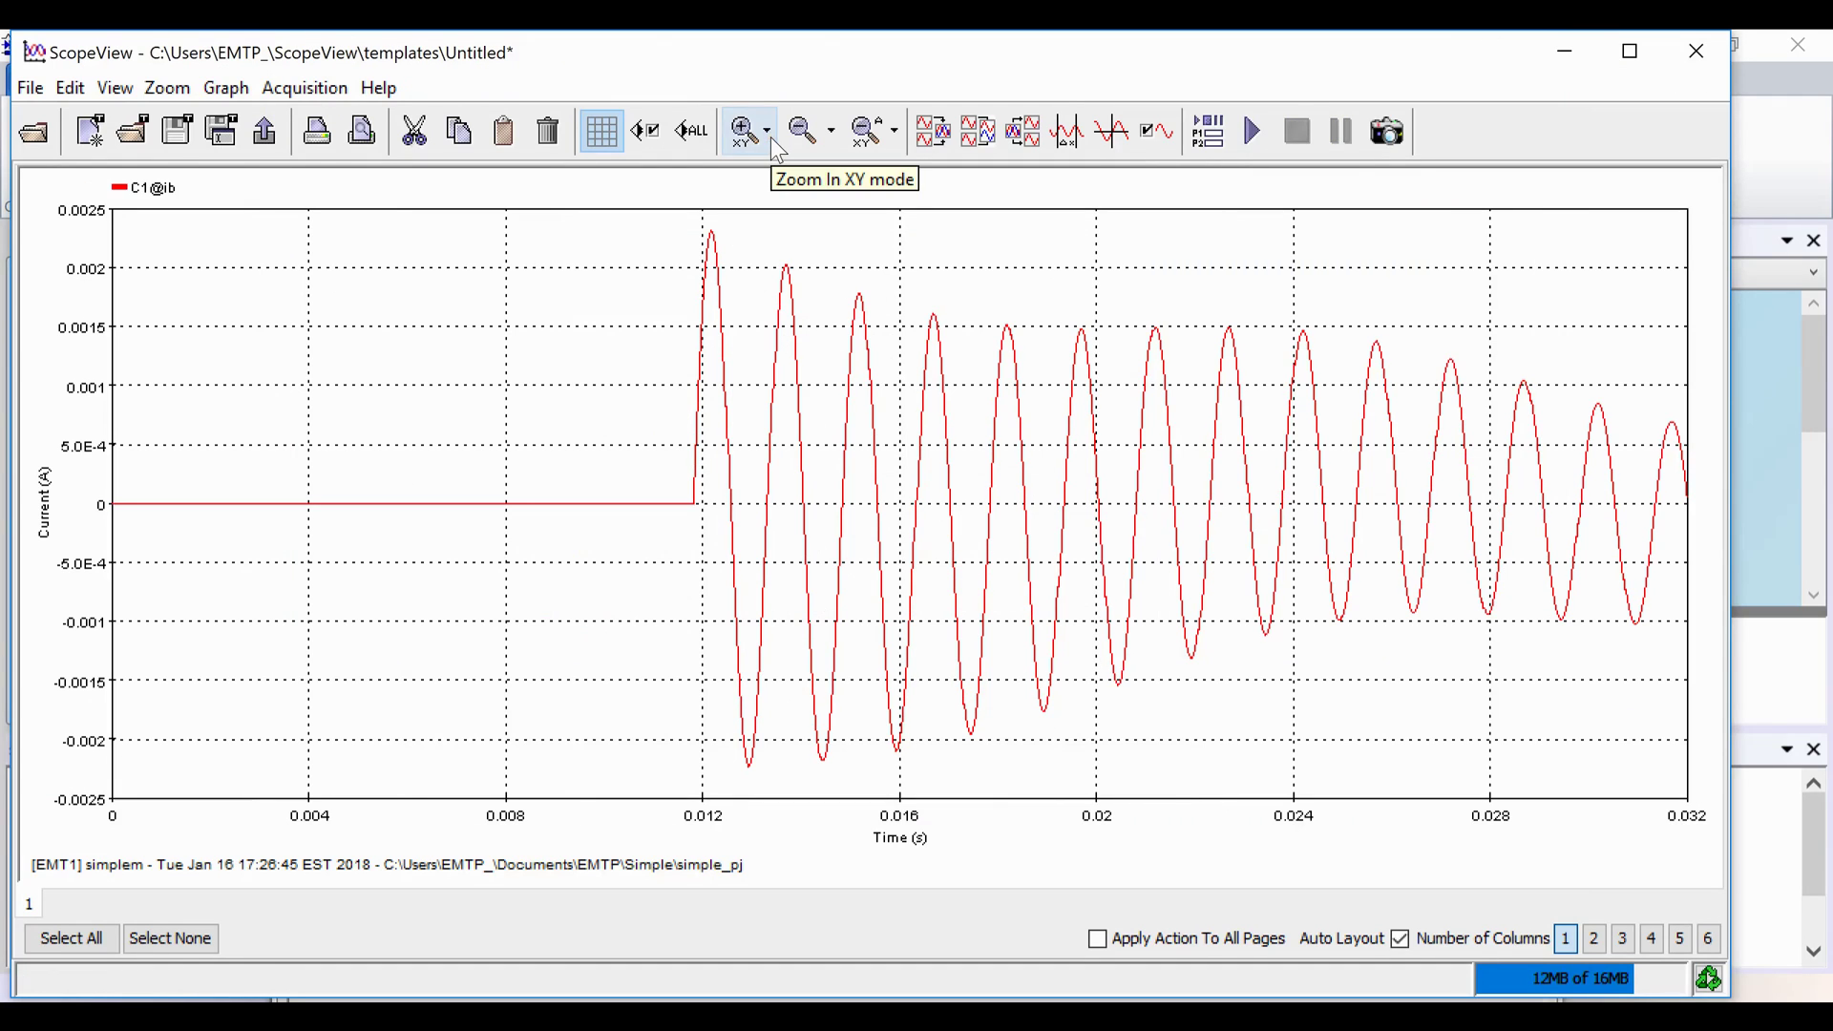